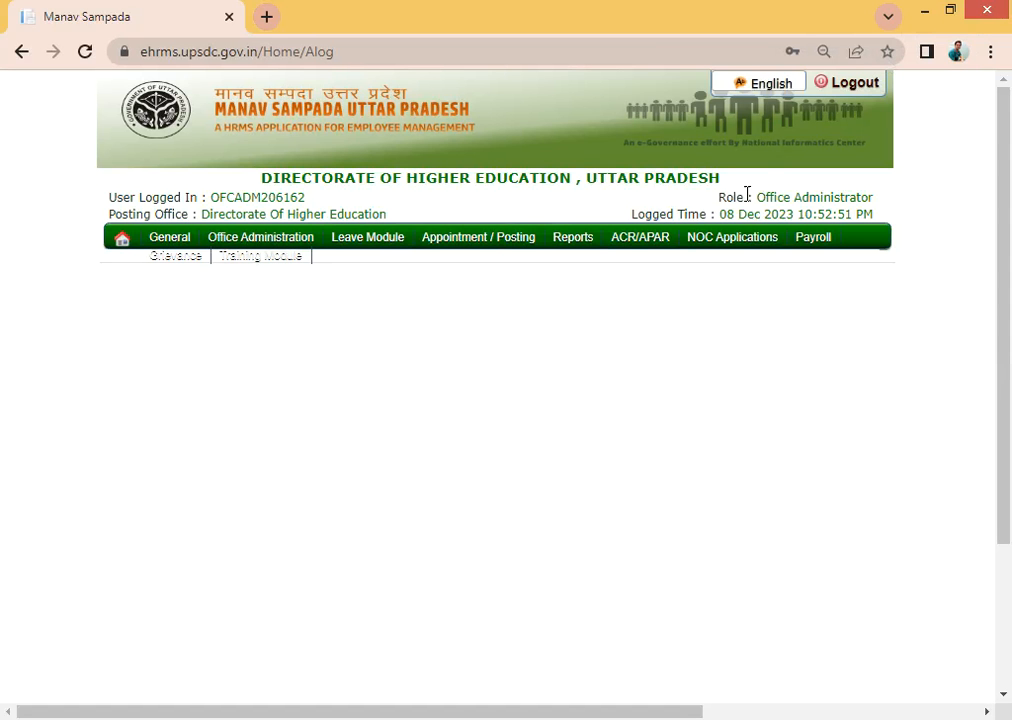
# - Check the logged-in Office Administrator role and user id, then open the Update E-salary code/PAN page
pyautogui.moveTo(747, 198); pyautogui.dragTo(872, 193)
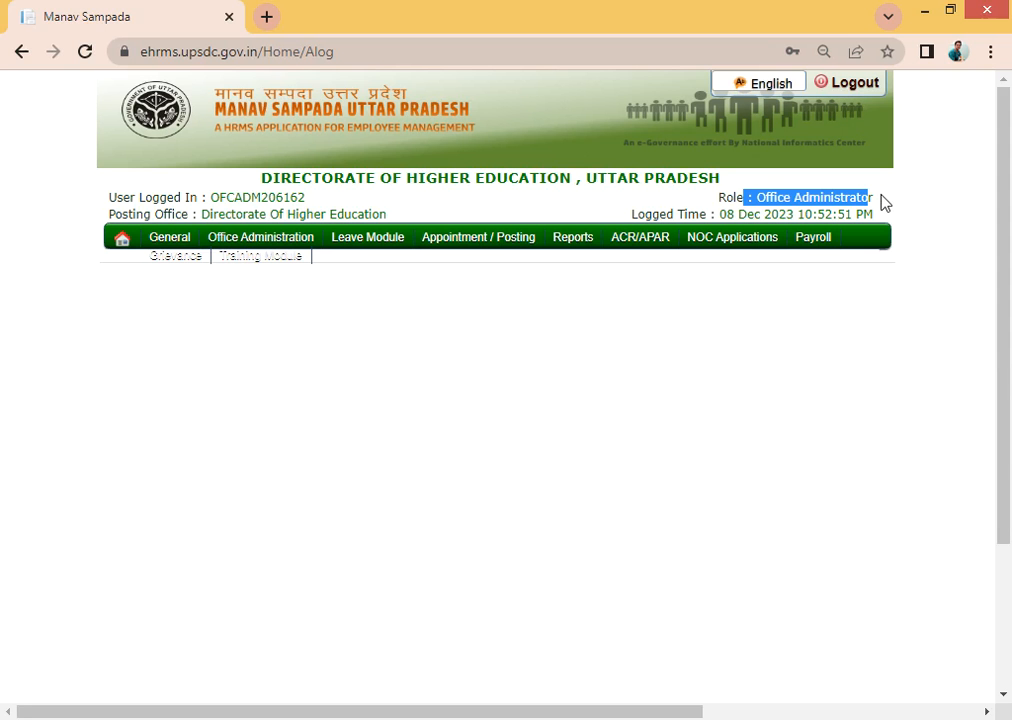
pyautogui.click(884, 203)
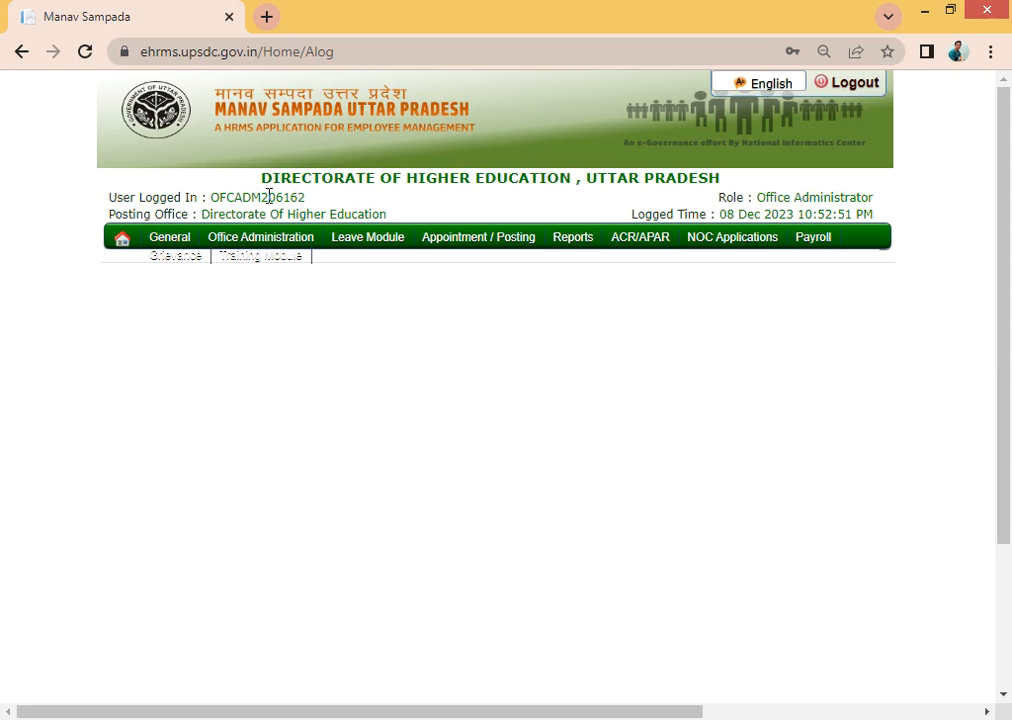
pyautogui.moveTo(305, 200); pyautogui.dragTo(261, 197)
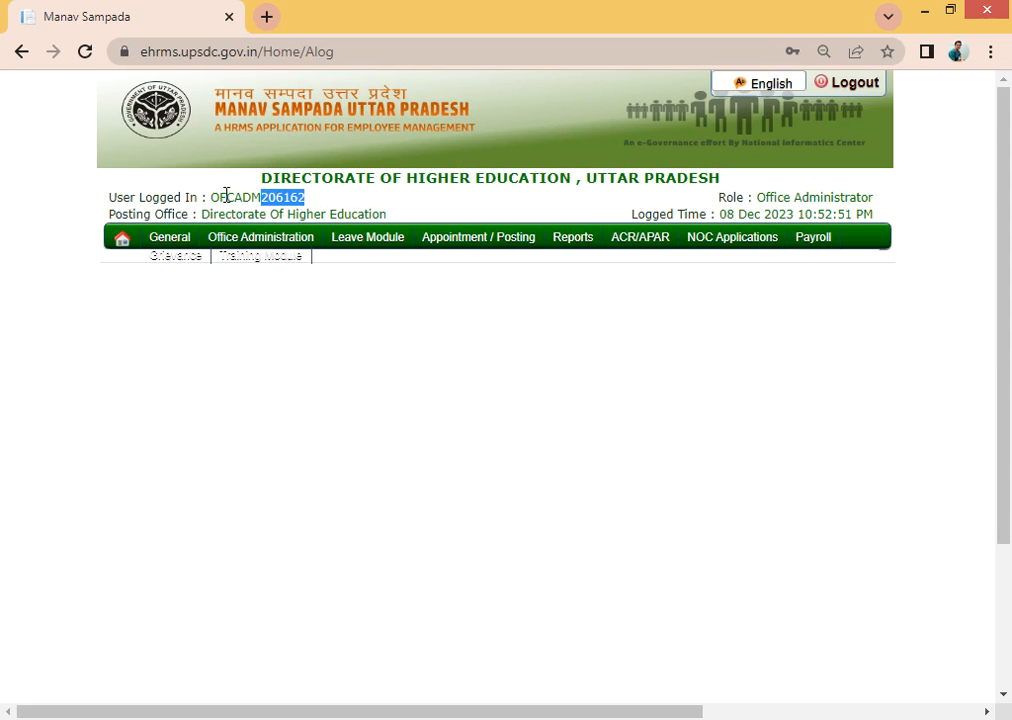
pyautogui.click(241, 195)
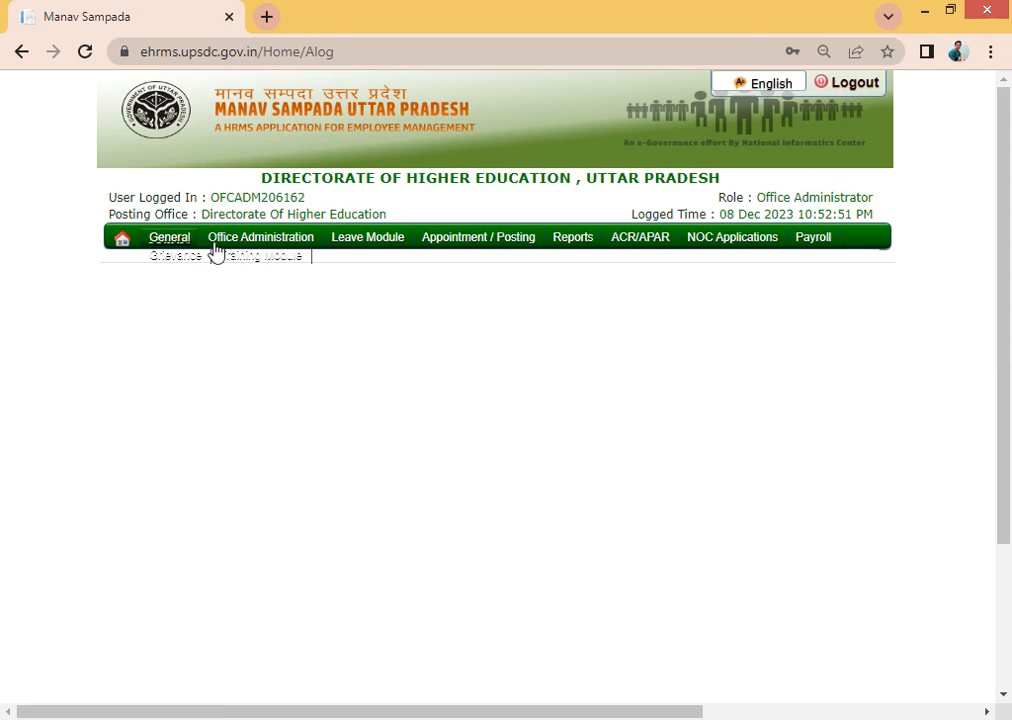
pyautogui.moveTo(233, 246)
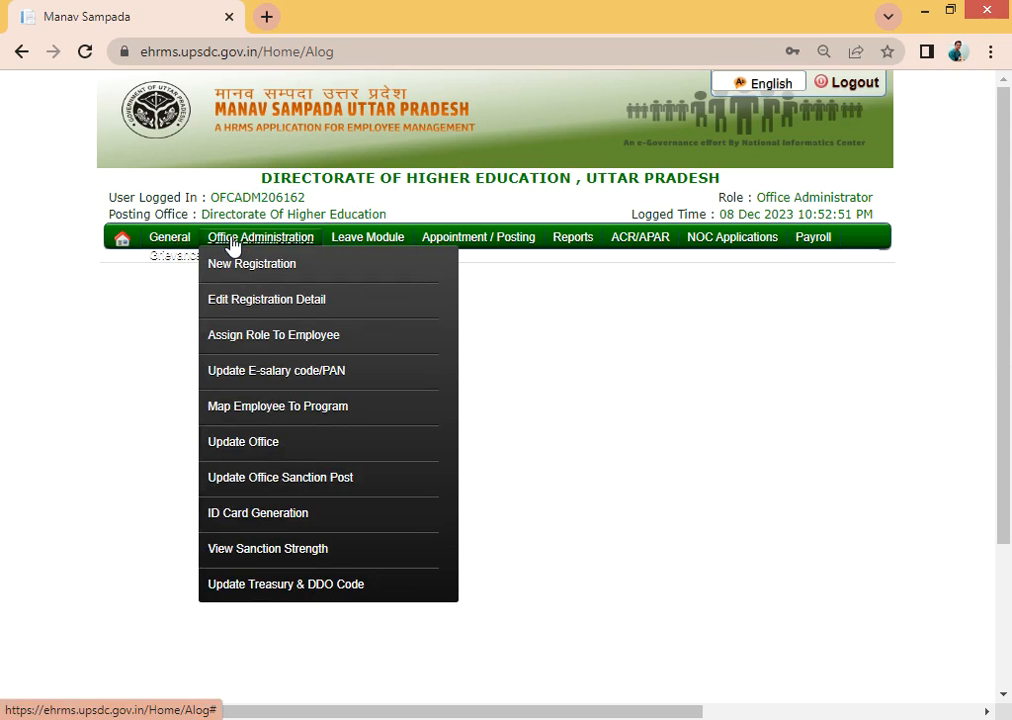
pyautogui.click(284, 376)
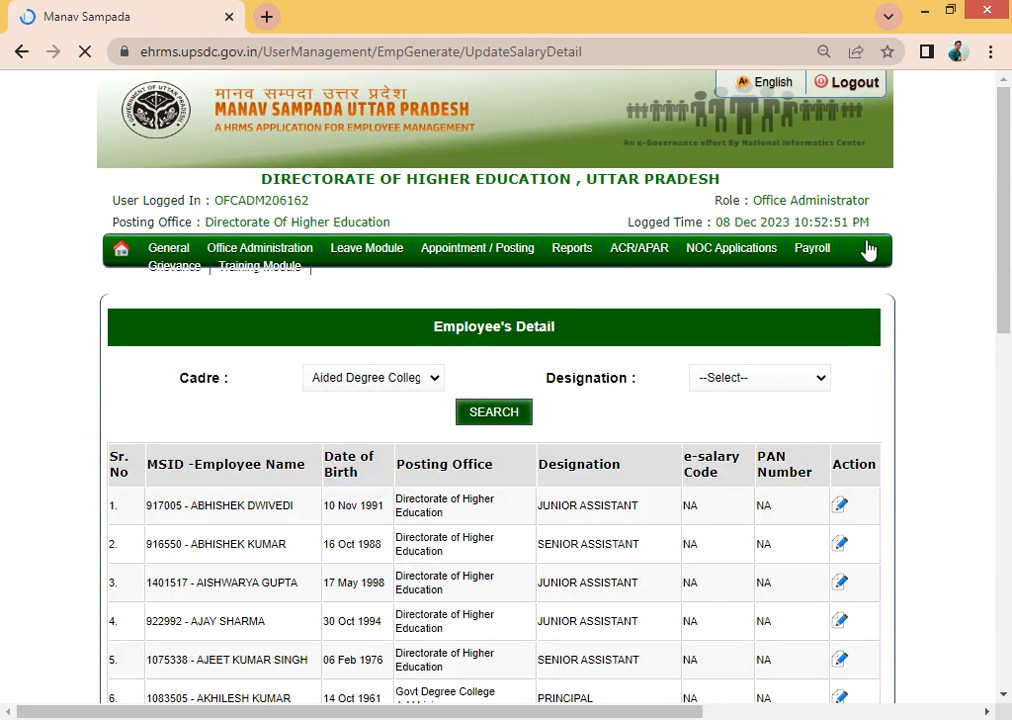
pyautogui.moveTo(1007, 172); pyautogui.dragTo(1007, 146)
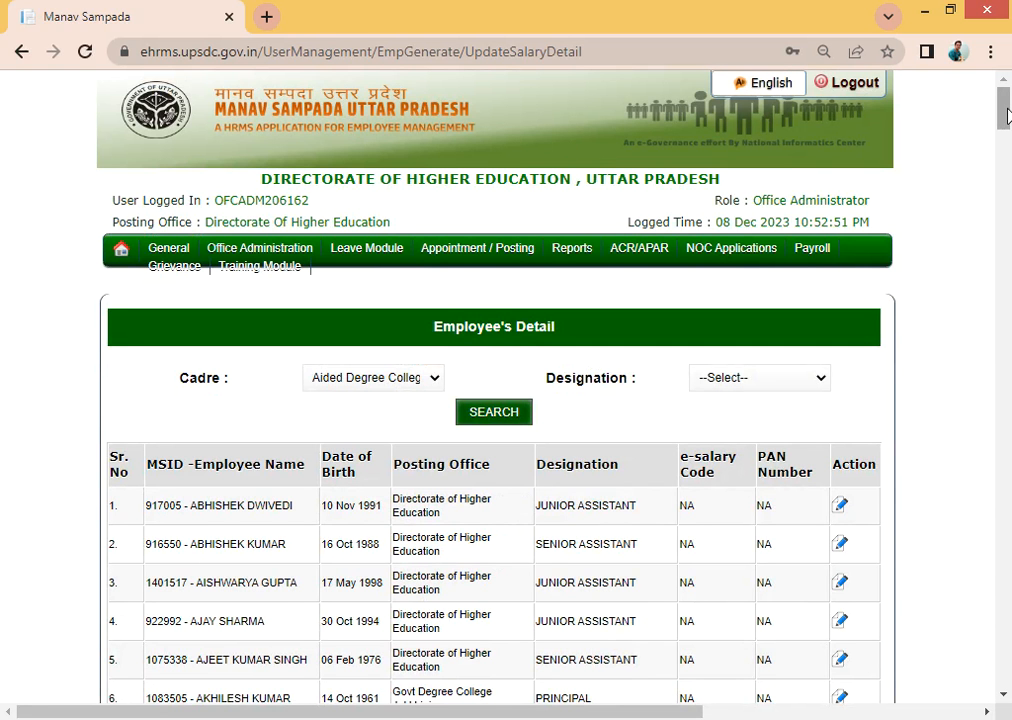
pyautogui.moveTo(1007, 115)
pyautogui.mouseDown()
pyautogui.moveTo(1002, 203)
pyautogui.moveTo(1007, 95)
pyautogui.mouseUp()
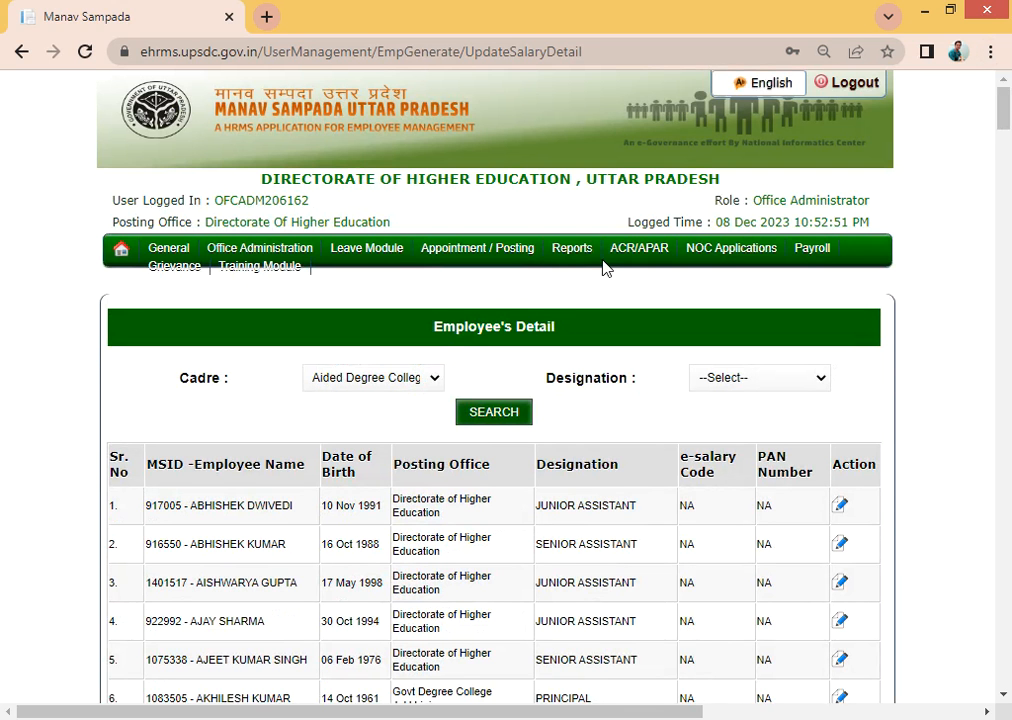
pyautogui.moveTo(1008, 140)
pyautogui.mouseDown()
pyautogui.moveTo(1008, 168)
pyautogui.moveTo(1009, 120)
pyautogui.mouseUp()
pyautogui.scroll(-2, 1008, 127)
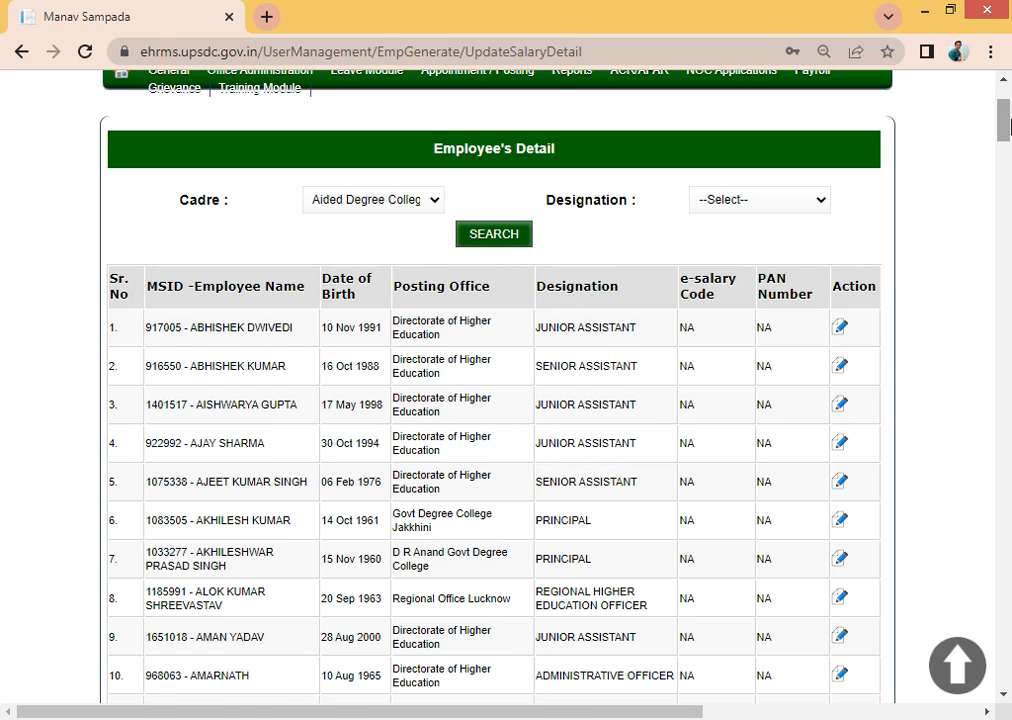
pyautogui.scroll(-1, 1008, 127)
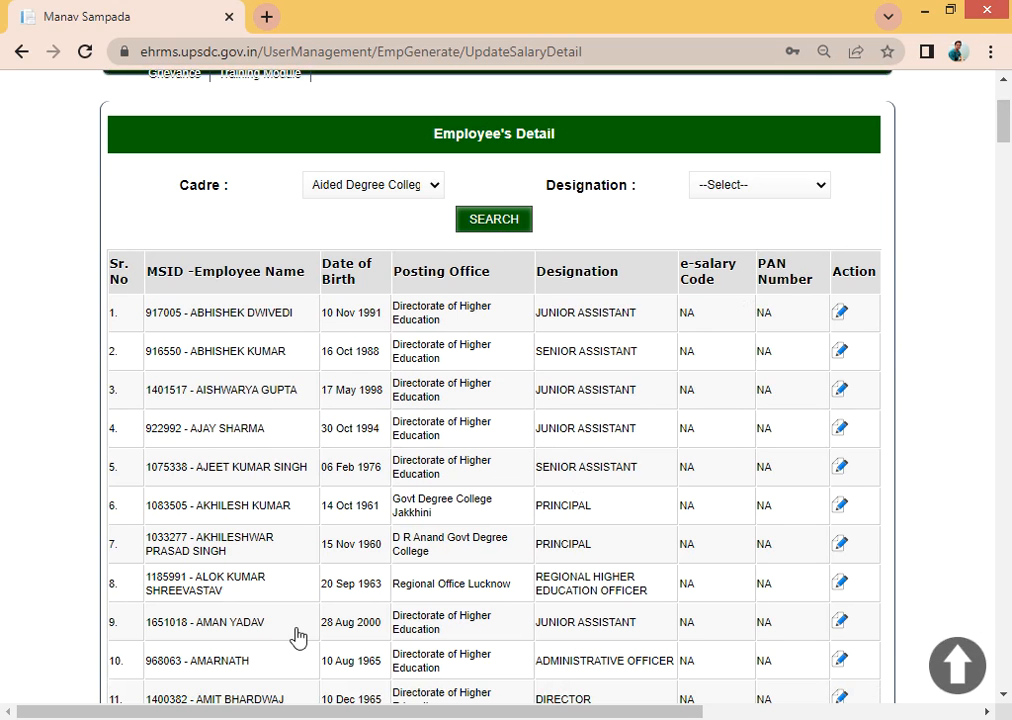
pyautogui.click(263, 719)
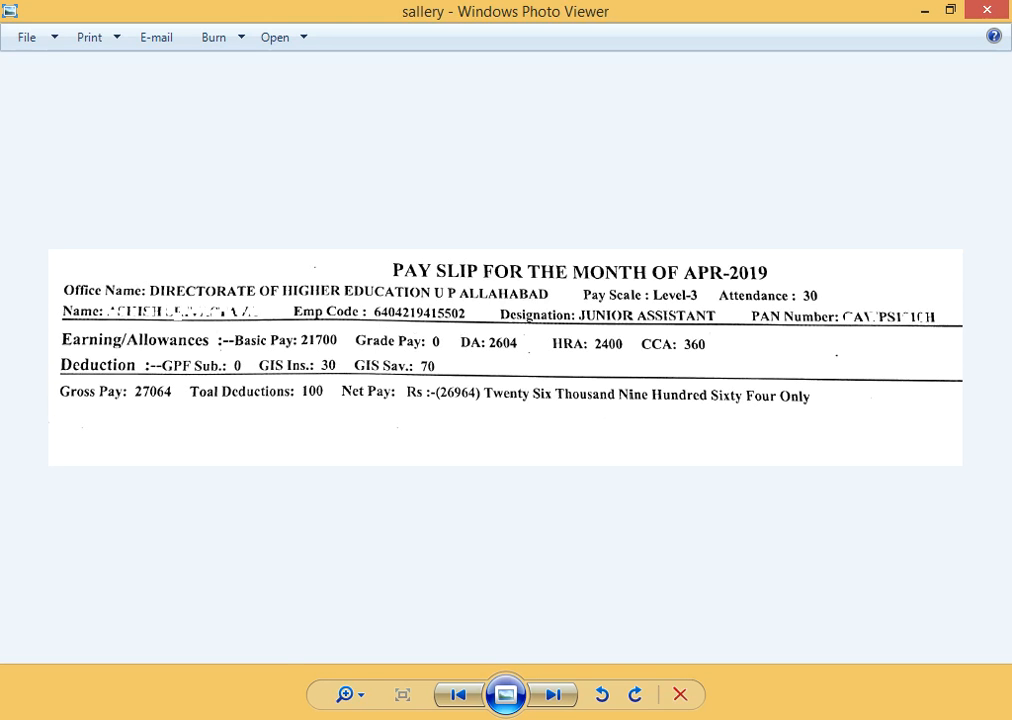
pyautogui.click(325, 718)
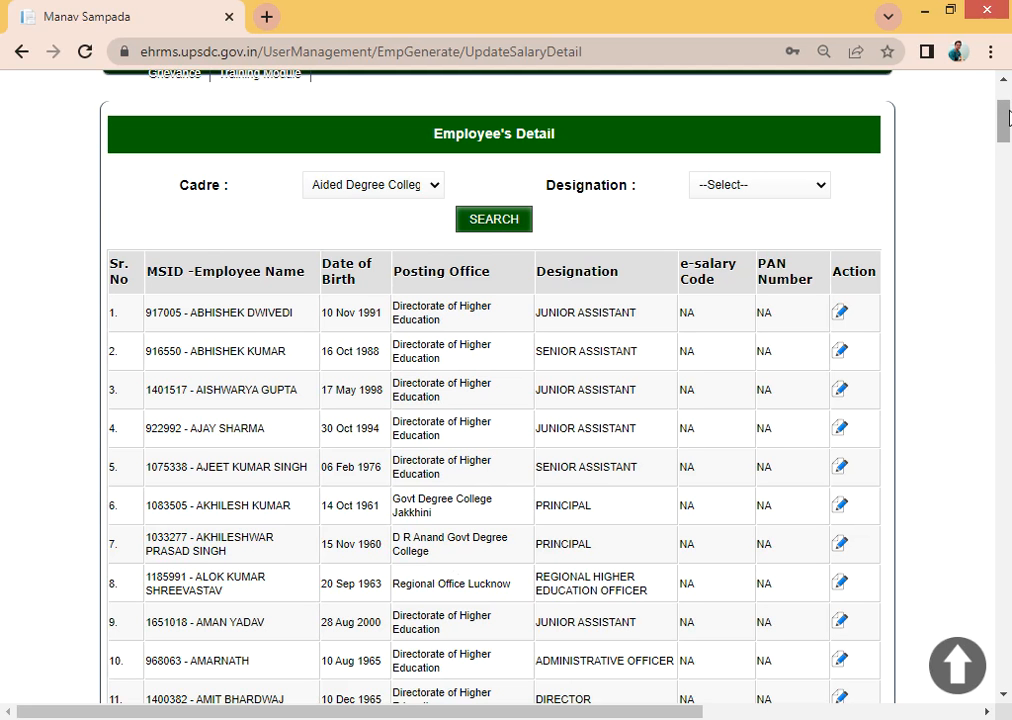
pyautogui.moveTo(1008, 118)
pyautogui.mouseDown()
pyautogui.moveTo(1008, 151)
pyautogui.moveTo(1008, 135)
pyautogui.mouseUp()
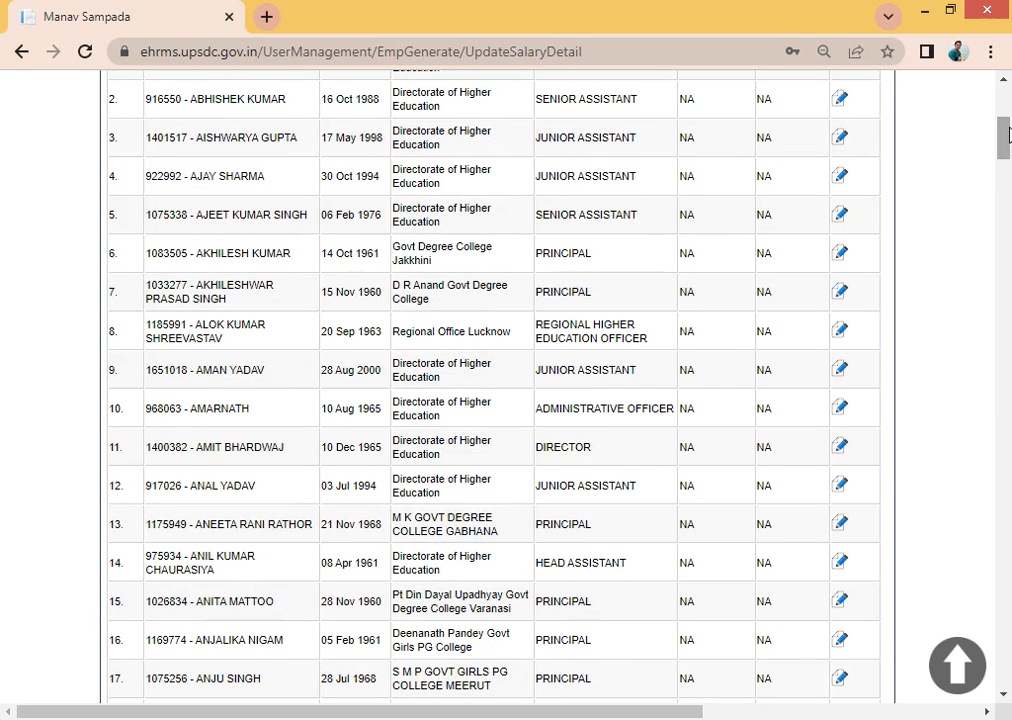
pyautogui.moveTo(1008, 135); pyautogui.dragTo(1008, 163)
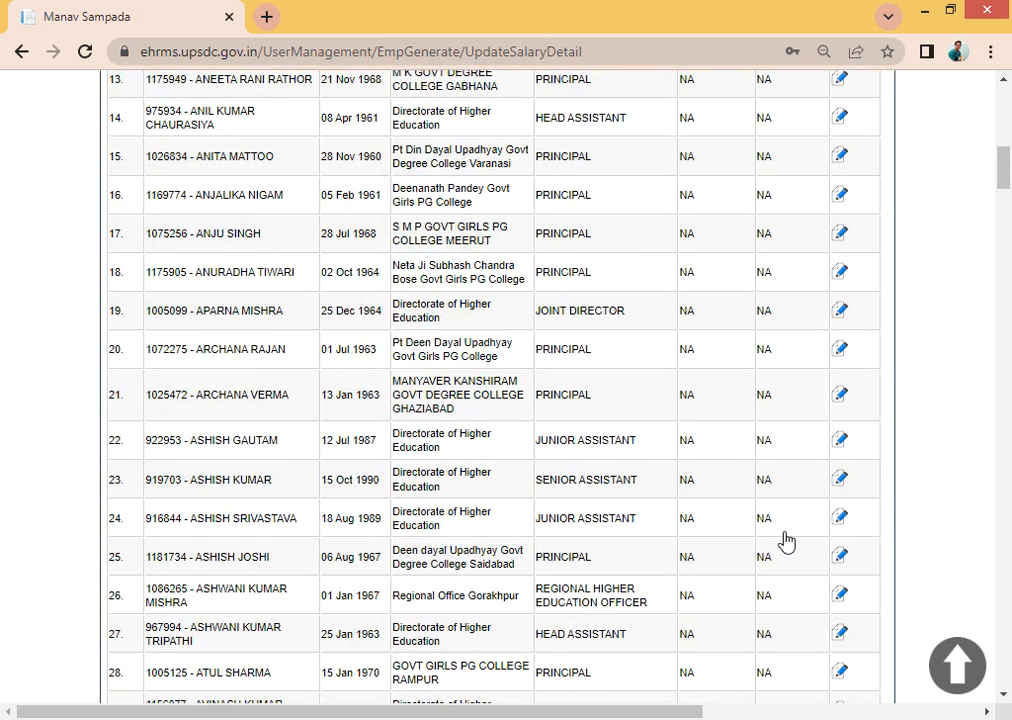
# - Open row 24's Junior Assistant update form, clear NA from E-salary Code, and bring up the pay slip
pyautogui.click(838, 521)
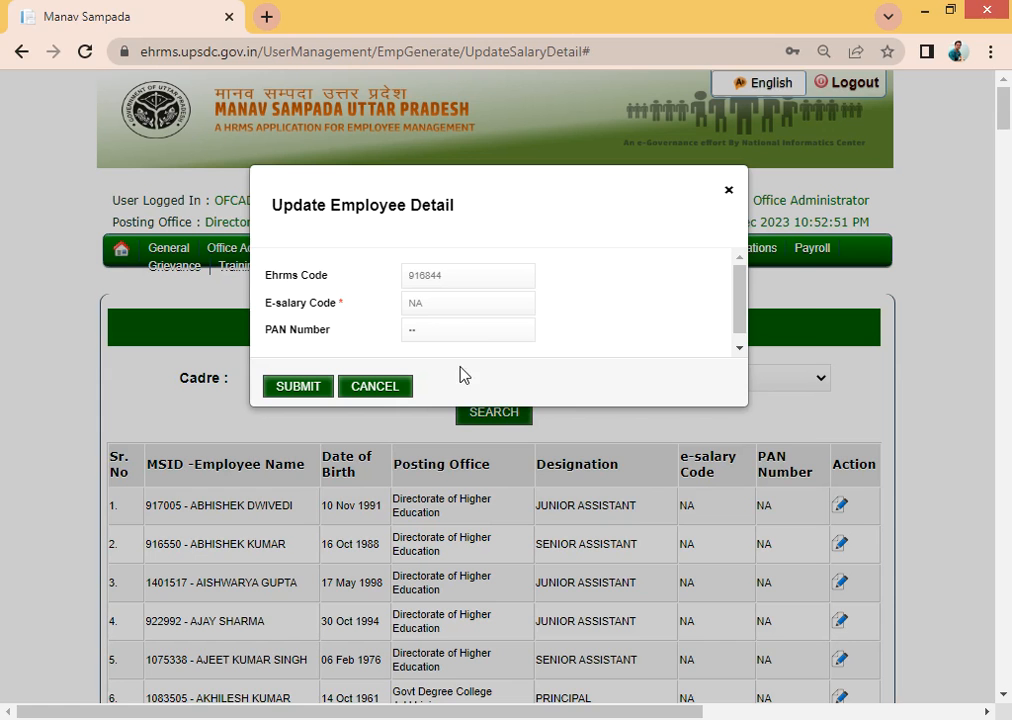
pyautogui.click(447, 303)
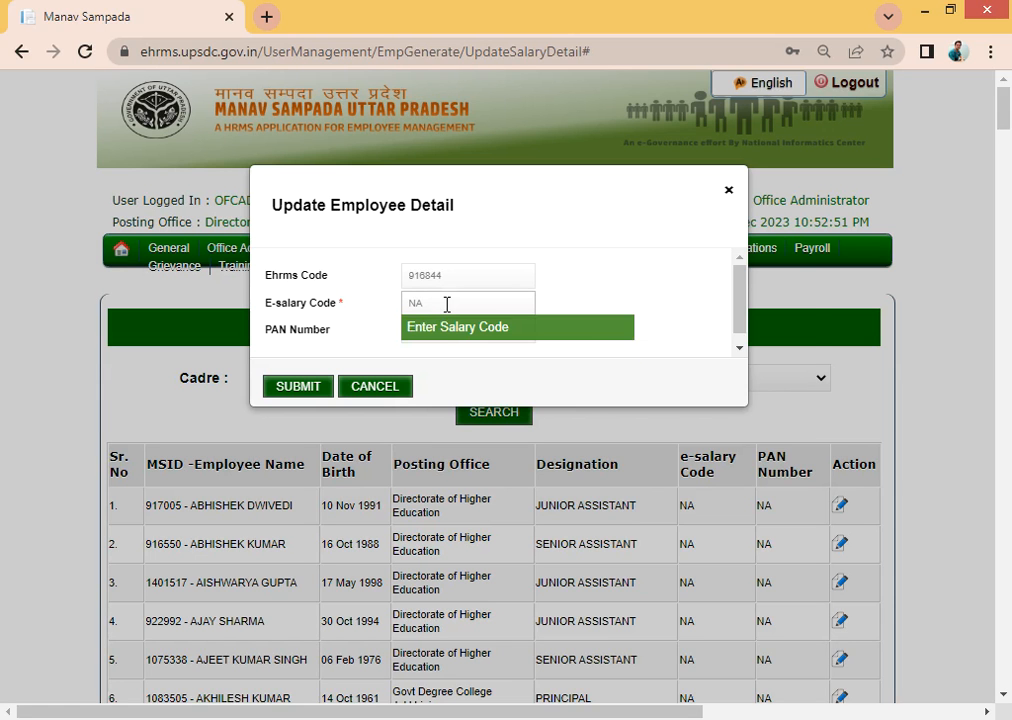
pyautogui.press('BackSpace')
pyautogui.press('BackSpace')
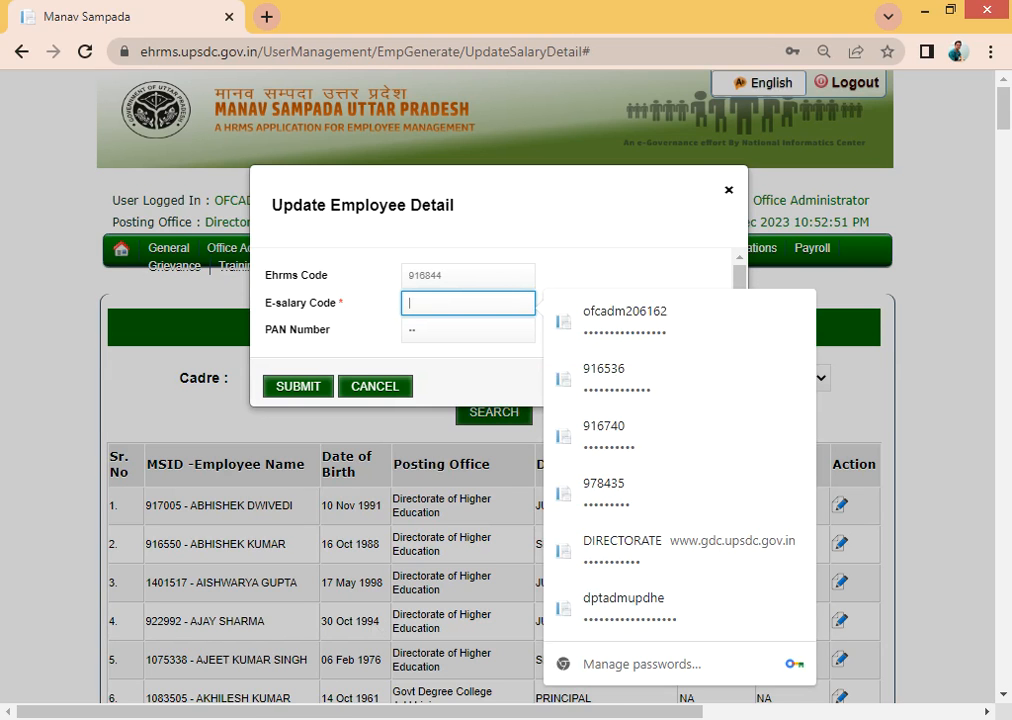
pyautogui.click(293, 718)
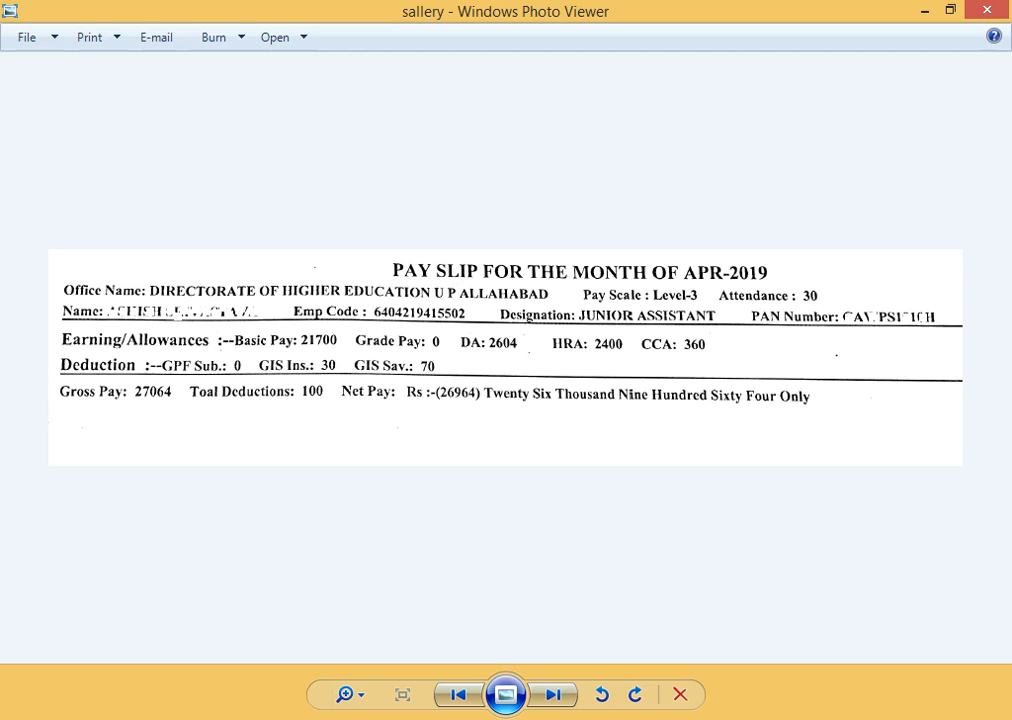
# - Copy the employee's Emp Code from the pay slip into the E-salary Code field
pyautogui.hotkey('alt', 'Tab')
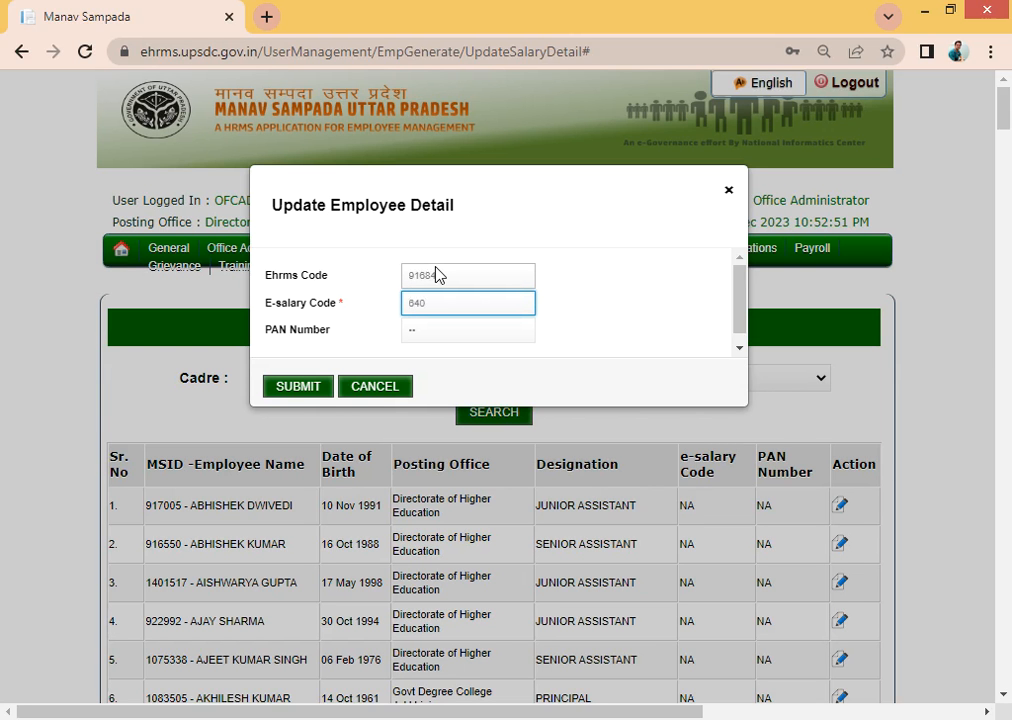
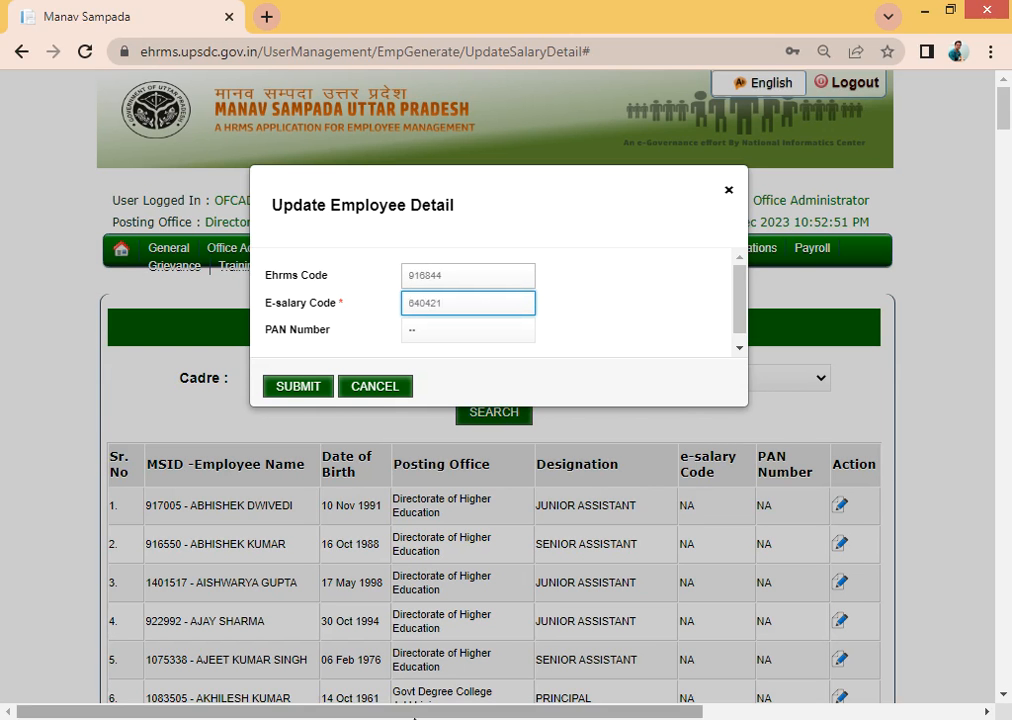
pyautogui.hotkey('alt', 'Tab')
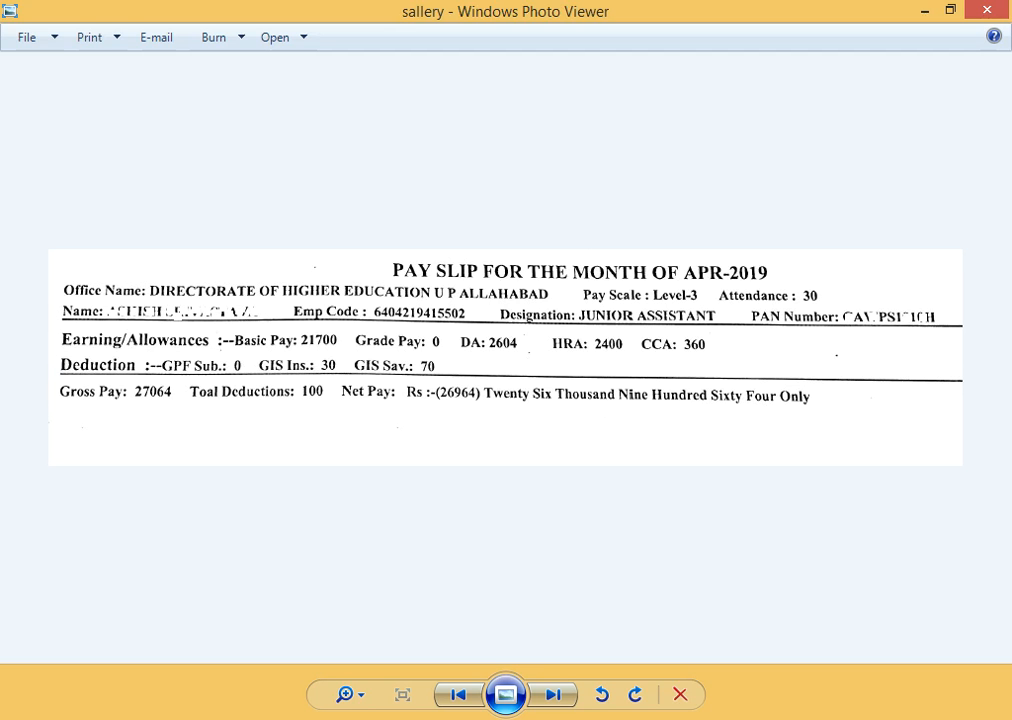
pyautogui.hotkey('alt', 'Tab')
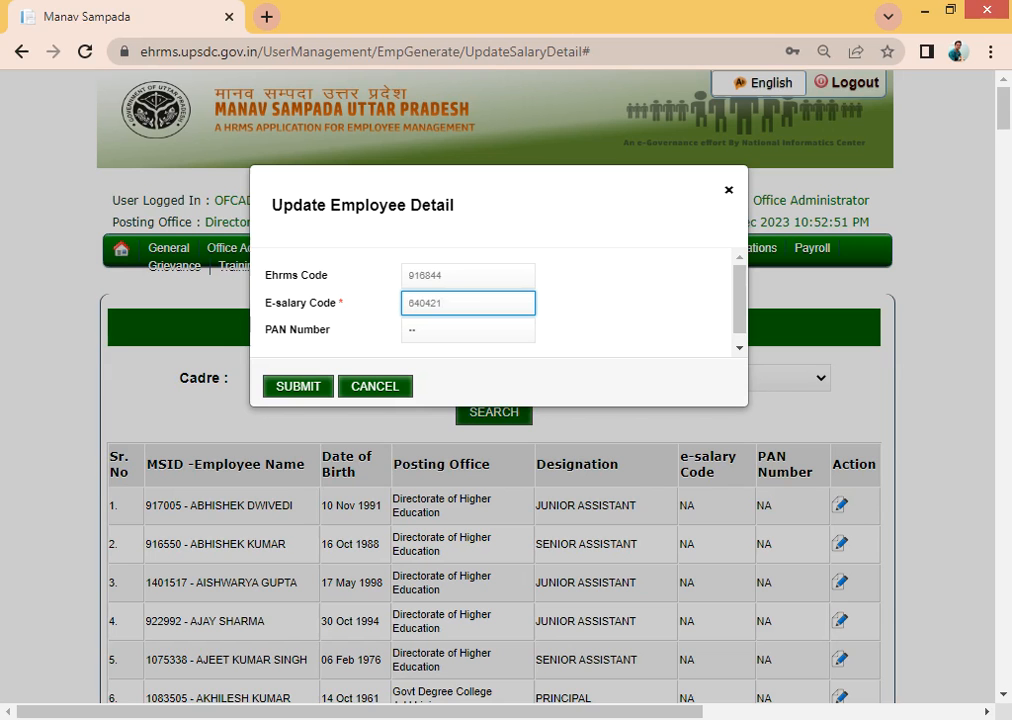
pyautogui.hotkey('alt', 'Tab')
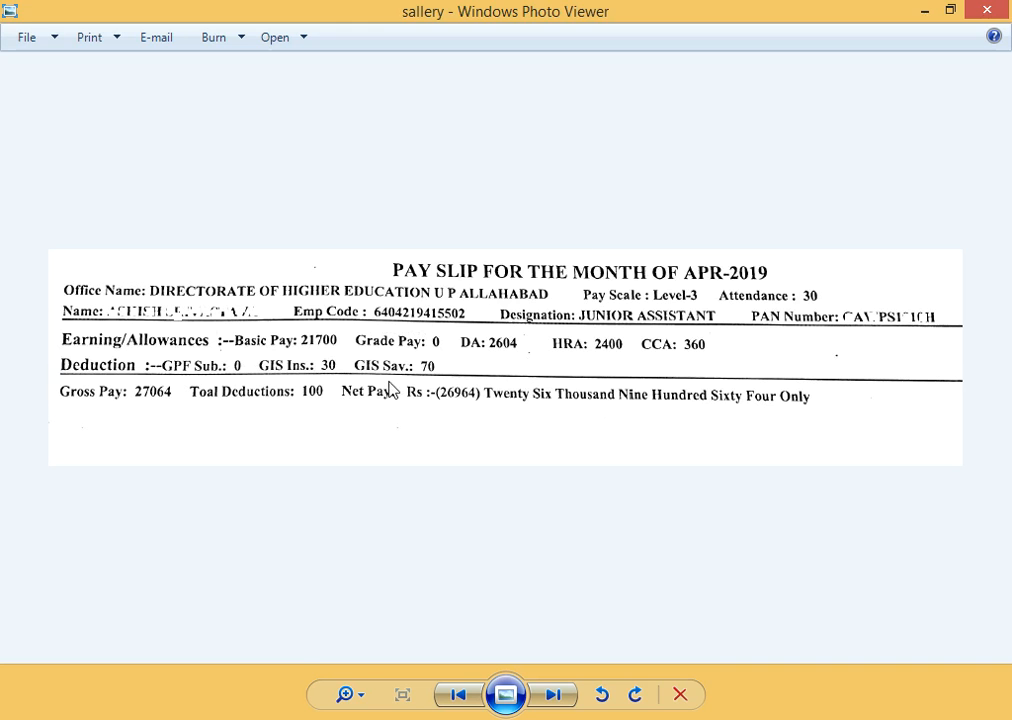
pyautogui.click(282, 719)
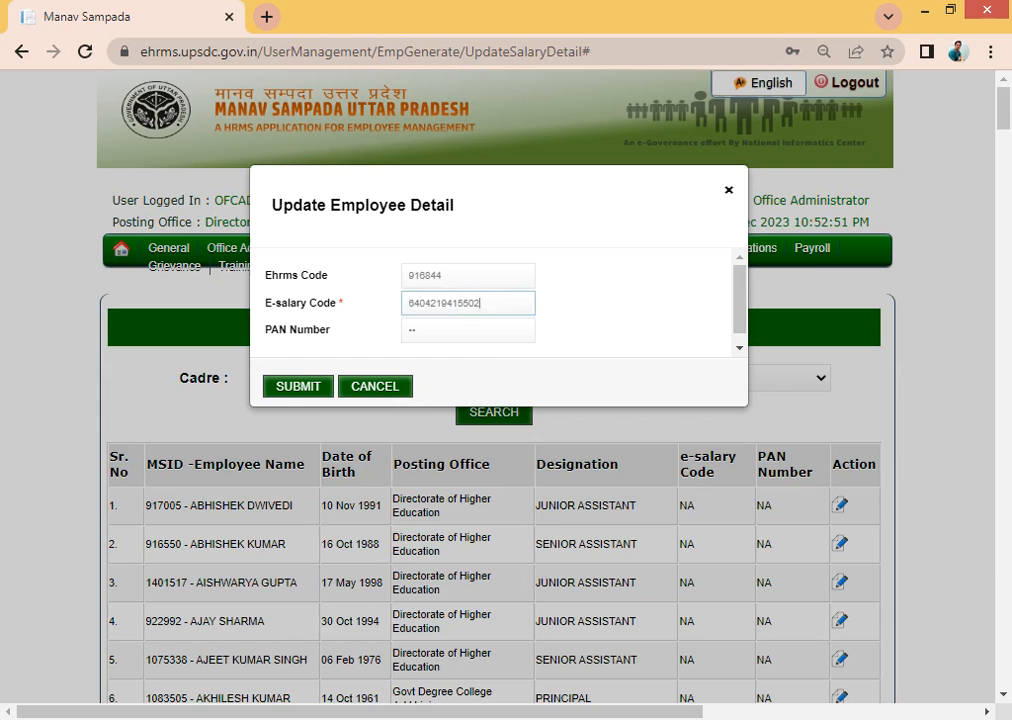
# - Select the PAN Number field and bring the pay slip forward to read the PAN
pyautogui.click(453, 335)
pyautogui.click(453, 335)
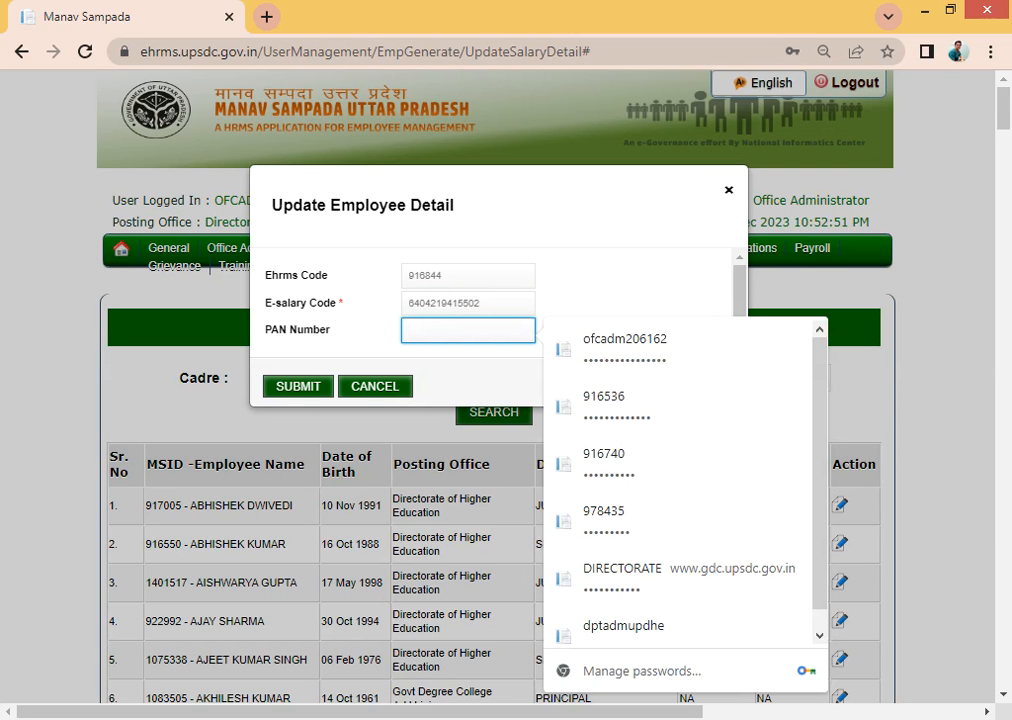
pyautogui.hotkey('alt', 'Tab')
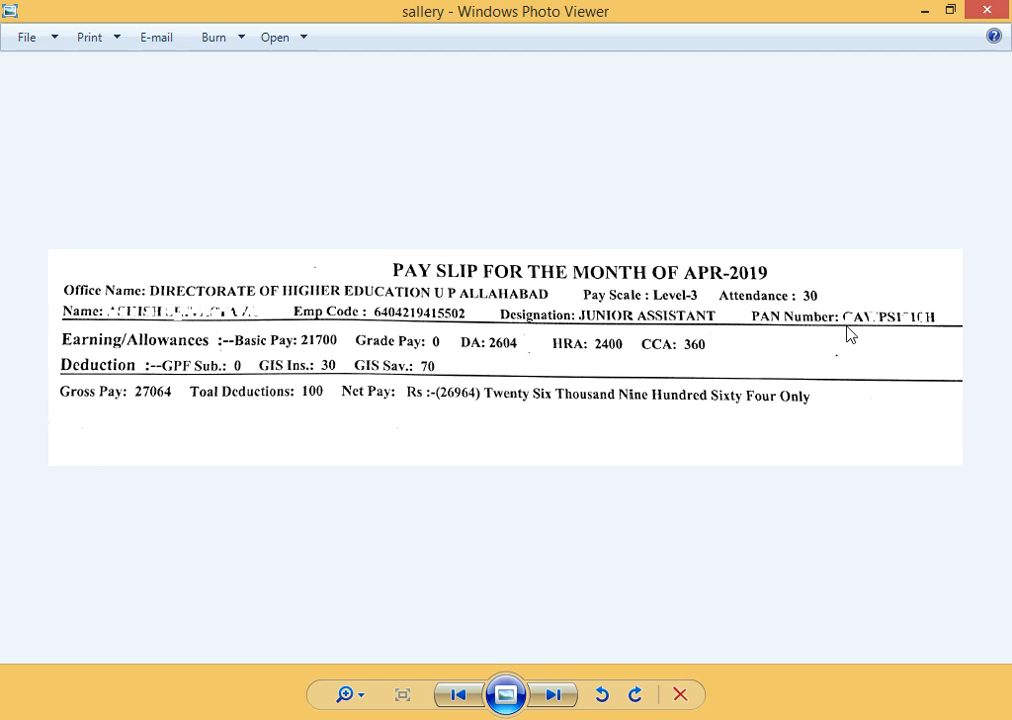
# - Return from the pay slip to the Update Employee Detail form in the browser
pyautogui.click(317, 718)
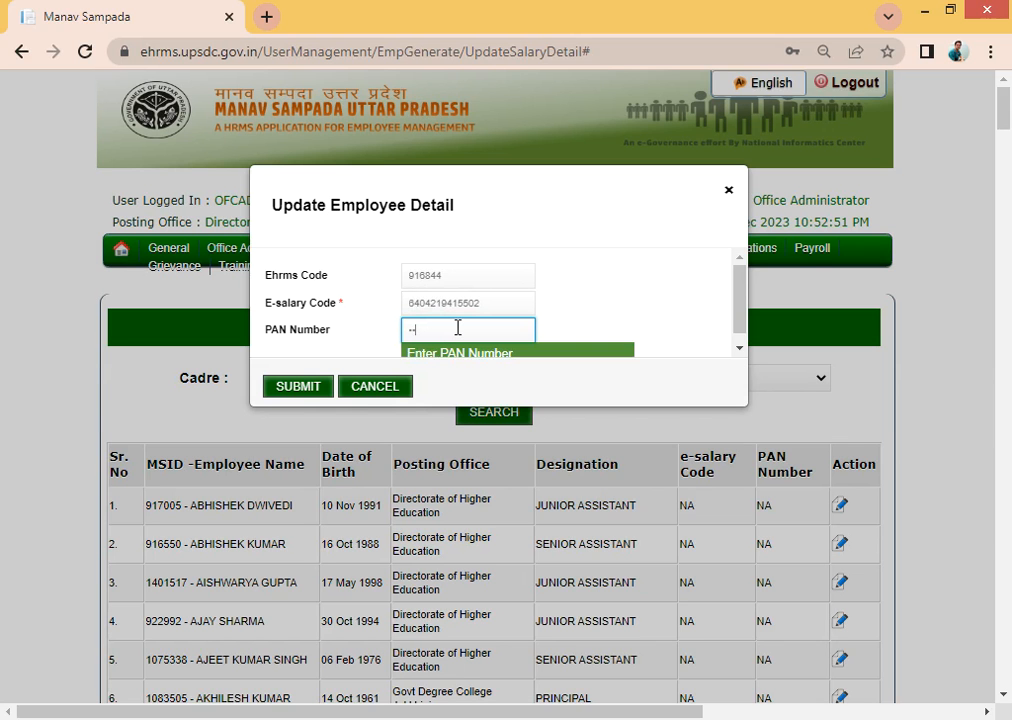
# - Type the employee's PAN from the pay slip into the PAN Number field
pyautogui.click(457, 327)
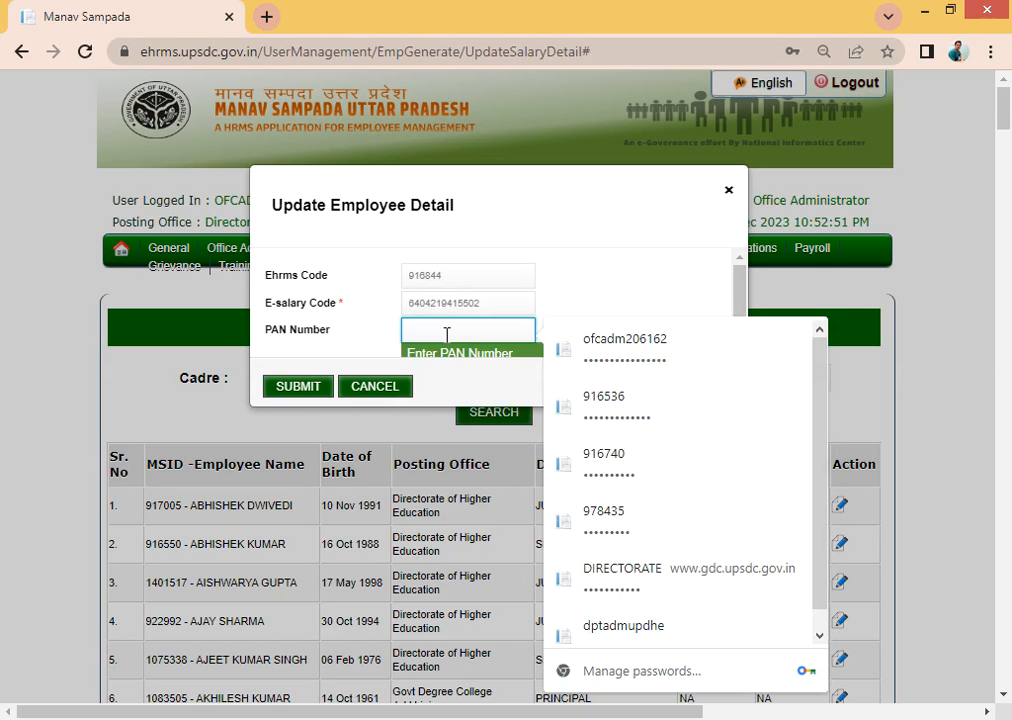
pyautogui.write('-')
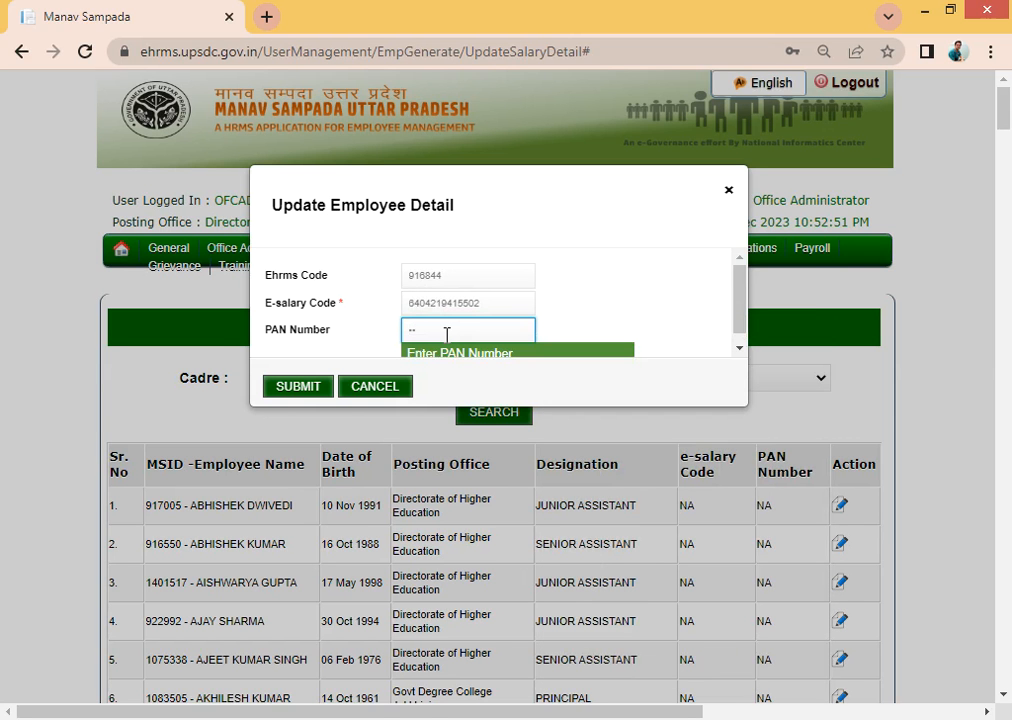
pyautogui.write('----------')
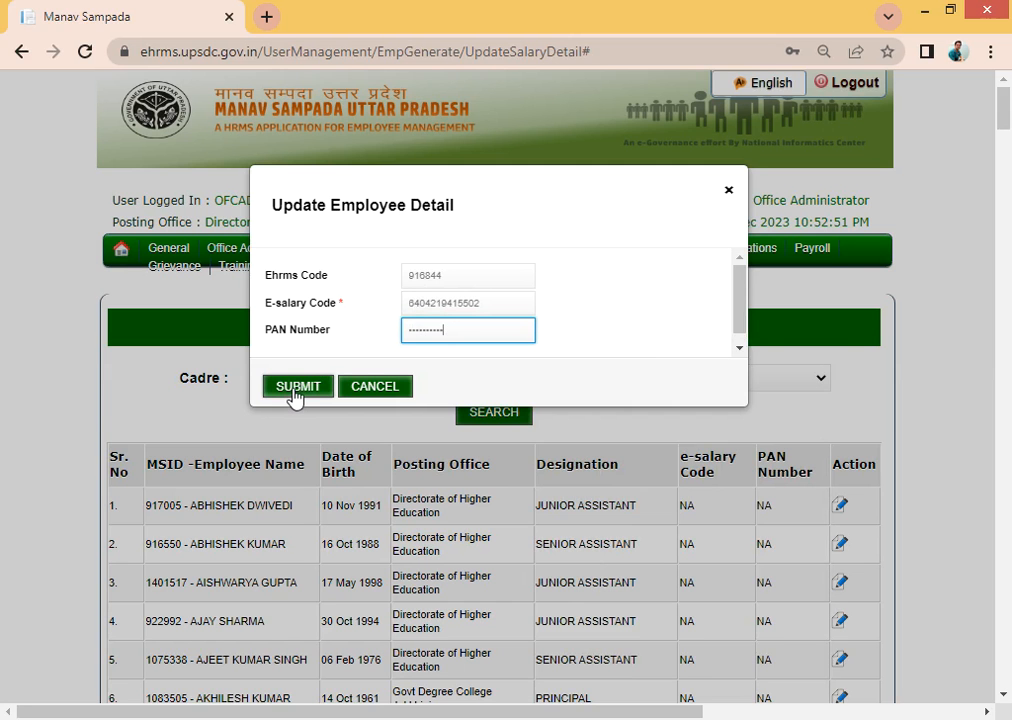
# - Submit the e-salary code and PAN, and dismiss the 'Data Saved Successfully' alert
pyautogui.click(296, 390)
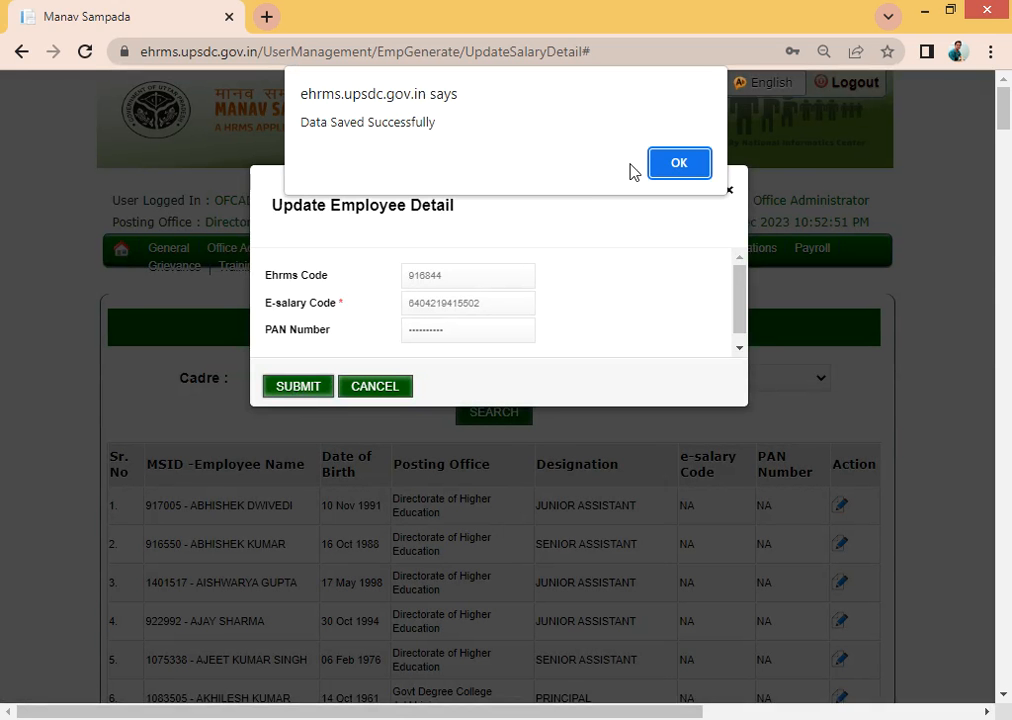
pyautogui.click(679, 166)
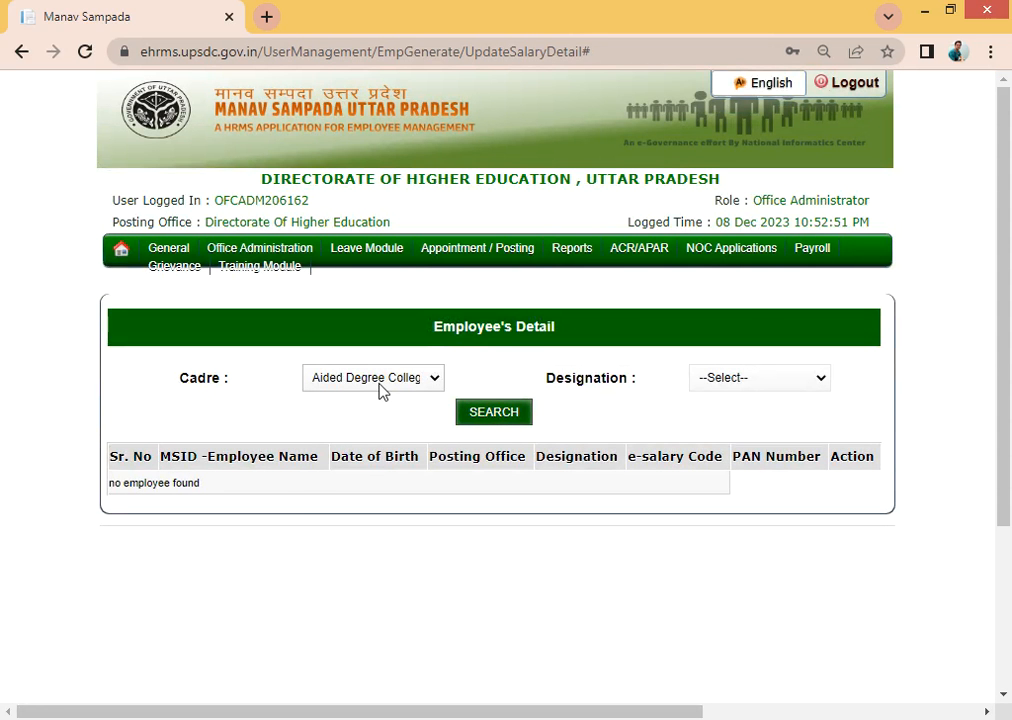
# - Search for employees with cadre Ministerial Services and designation JUNIOR ASSISTANT
pyautogui.click(381, 380)
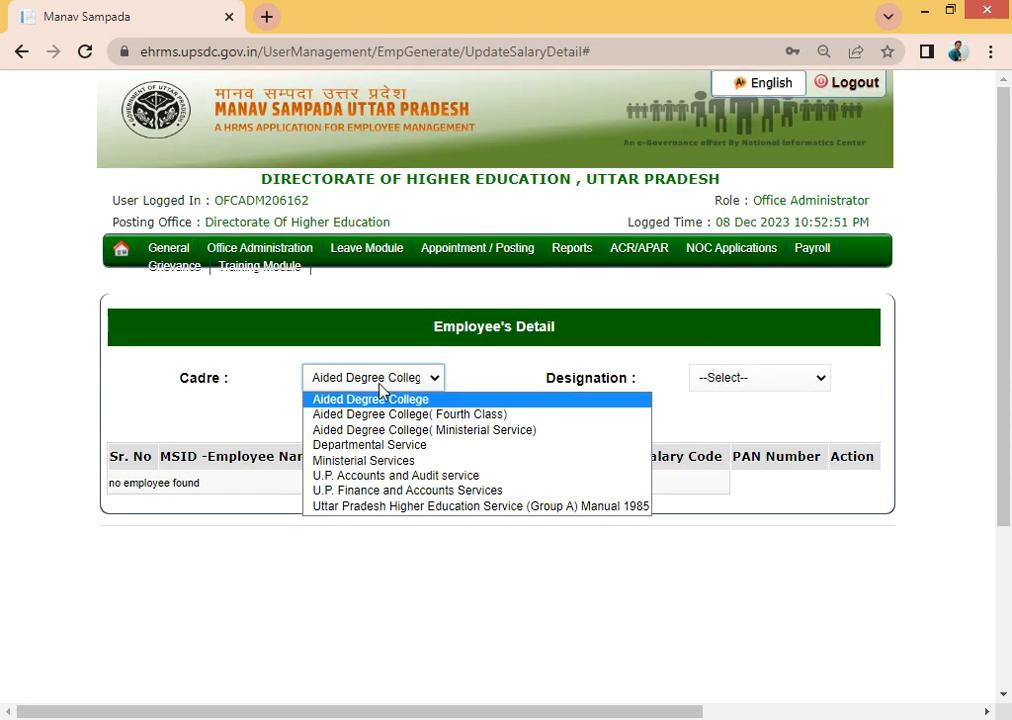
pyautogui.click(383, 462)
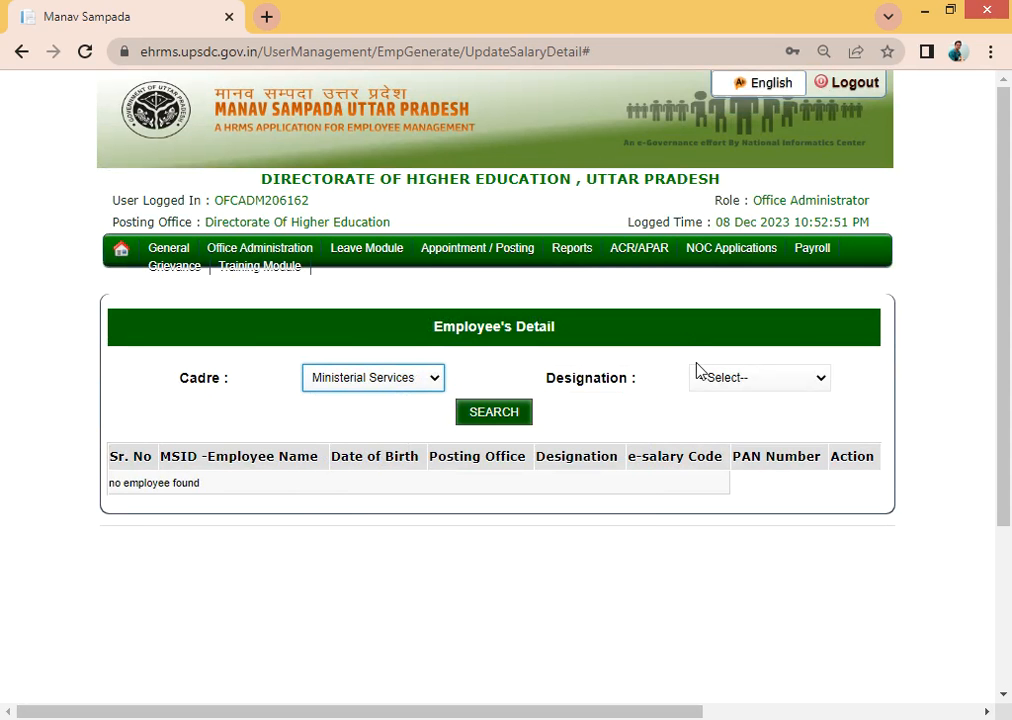
pyautogui.click(726, 385)
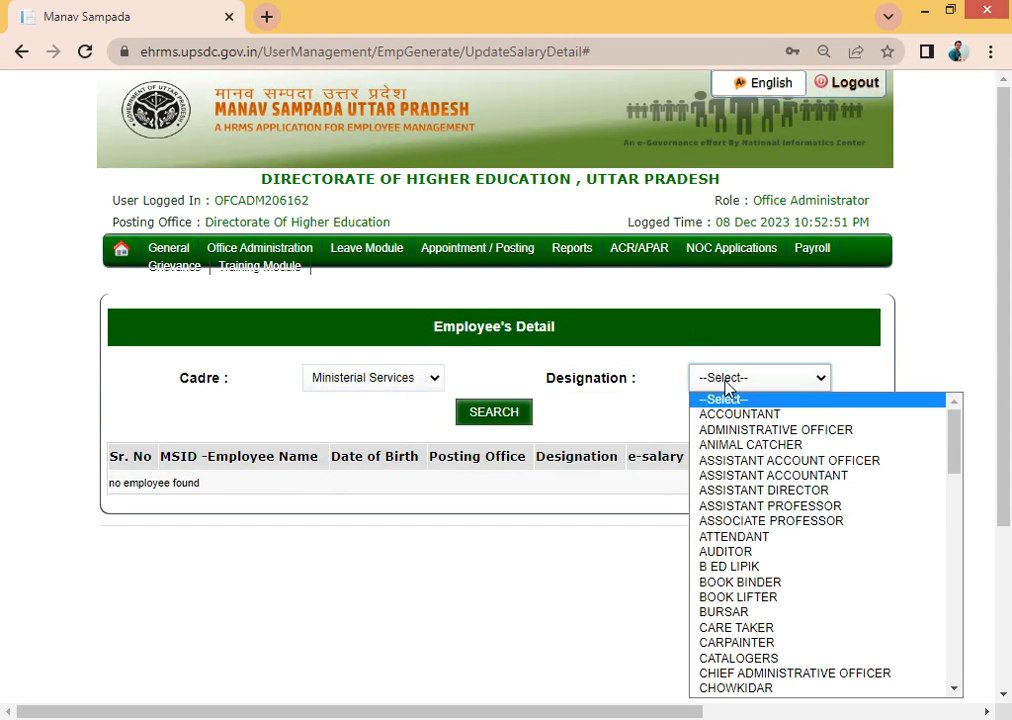
pyautogui.press('j')
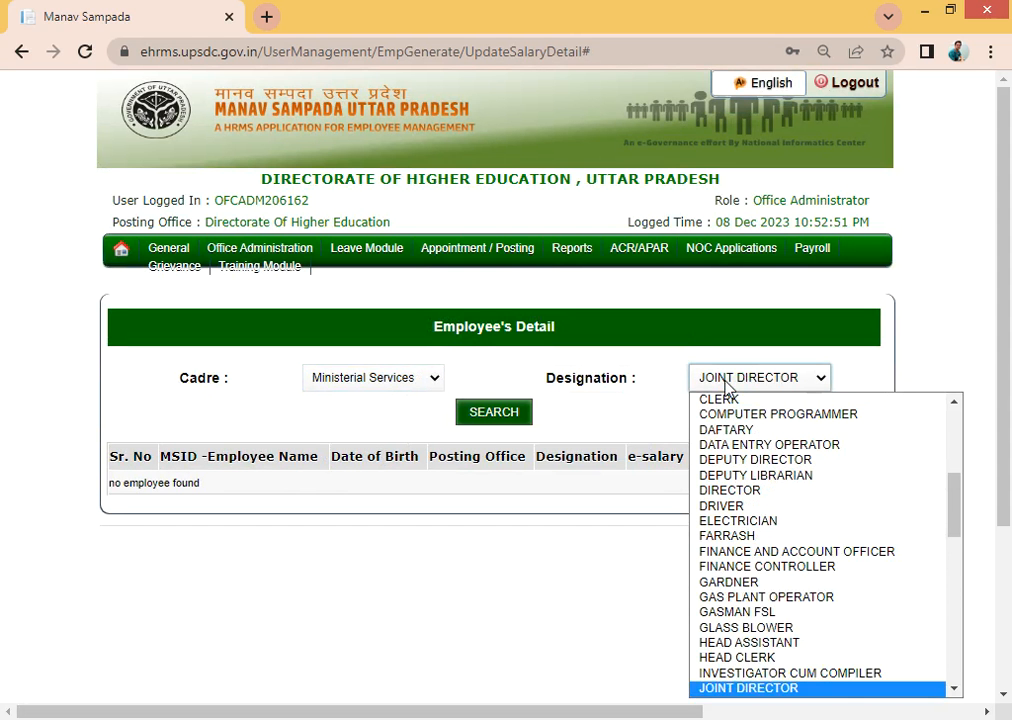
pyautogui.press('j')
pyautogui.press('Return')
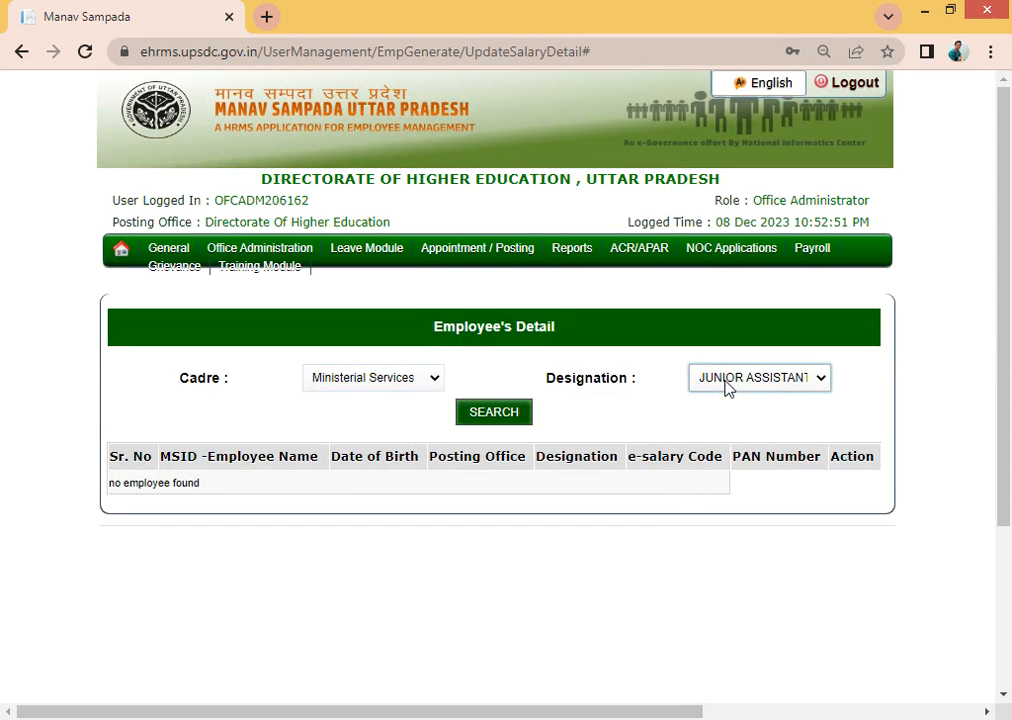
pyautogui.click(495, 413)
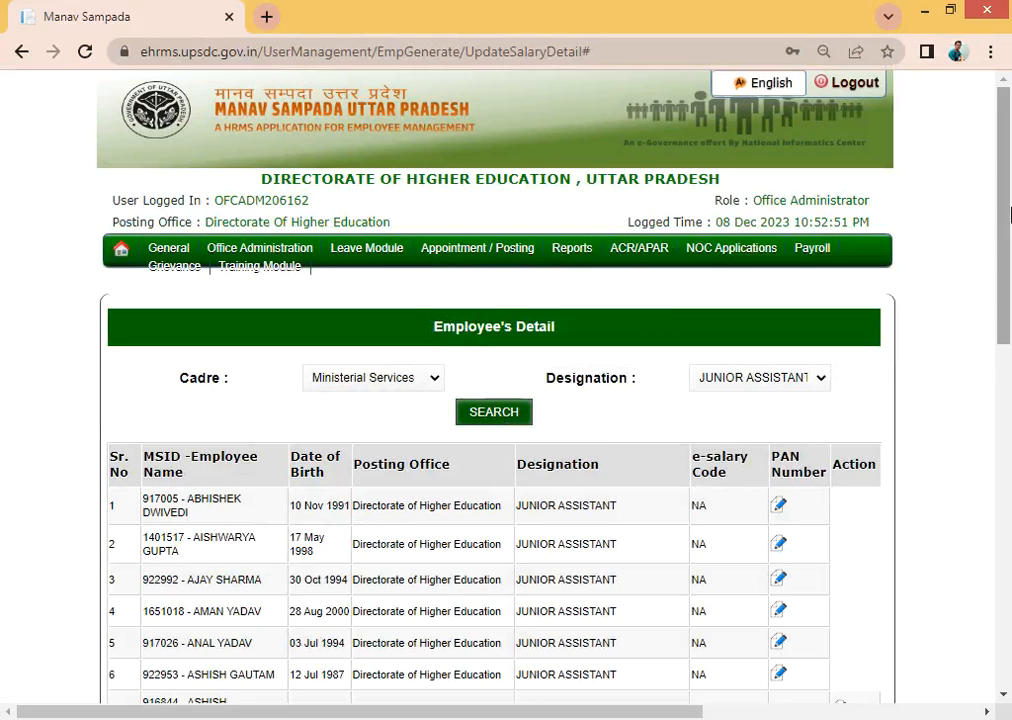
# - Scroll the Junior Assistant list to confirm row 7 shows the saved e-salary code and masked PAN
pyautogui.moveTo(1004, 220); pyautogui.dragTo(983, 360)
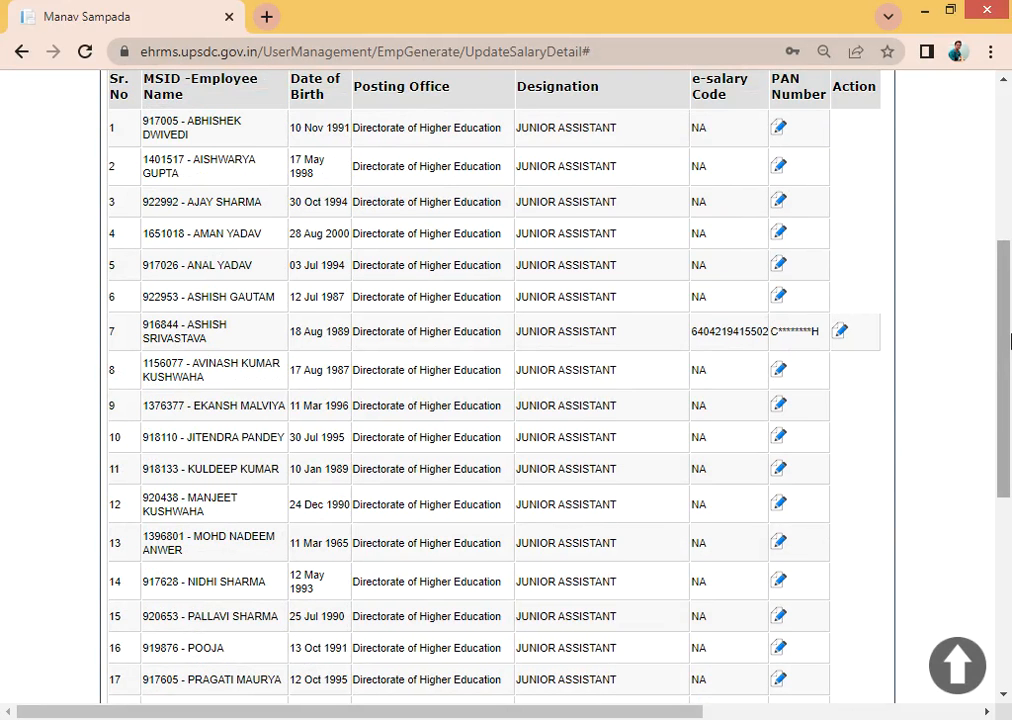
pyautogui.moveTo(1008, 341); pyautogui.dragTo(1008, 118)
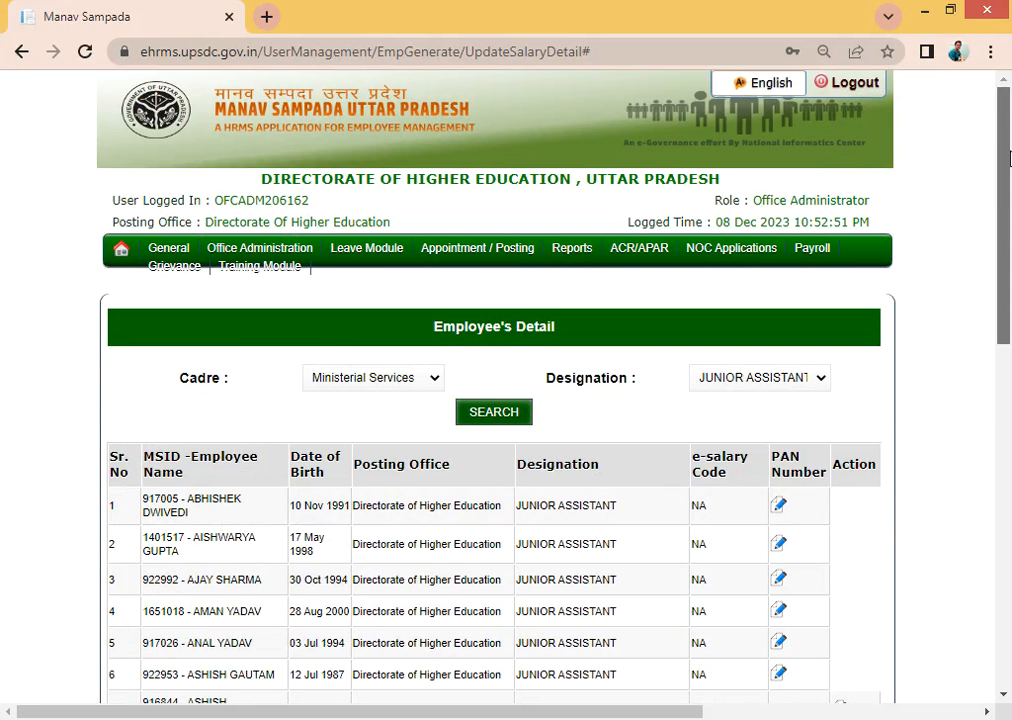
pyautogui.scroll(-2, 822, 250)
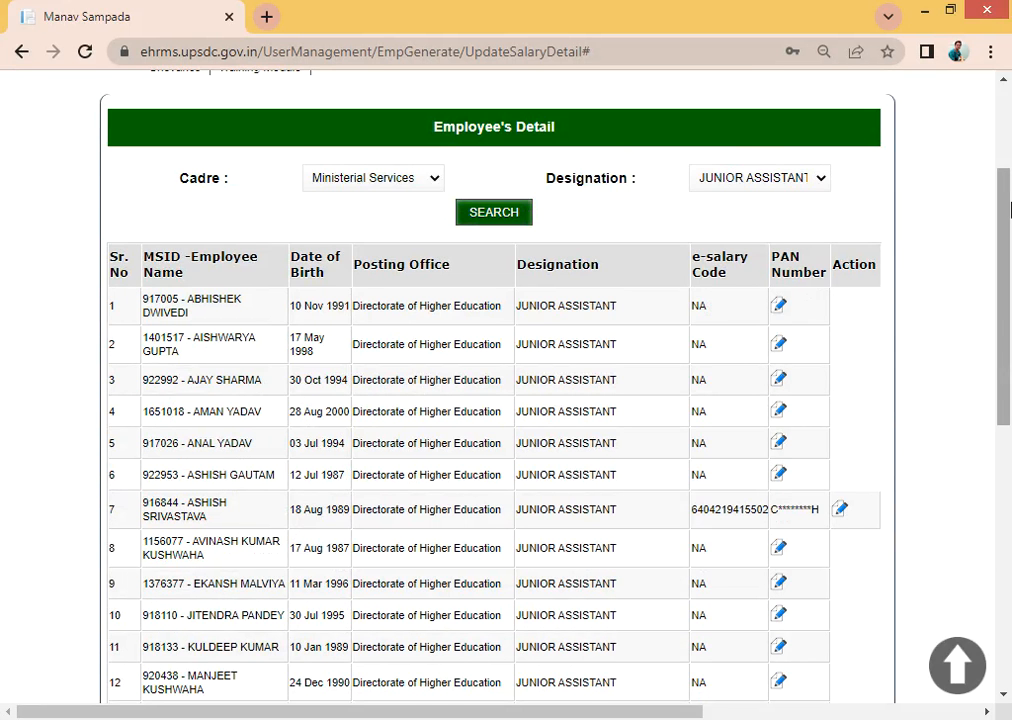
pyautogui.scroll(2, 520, 200)
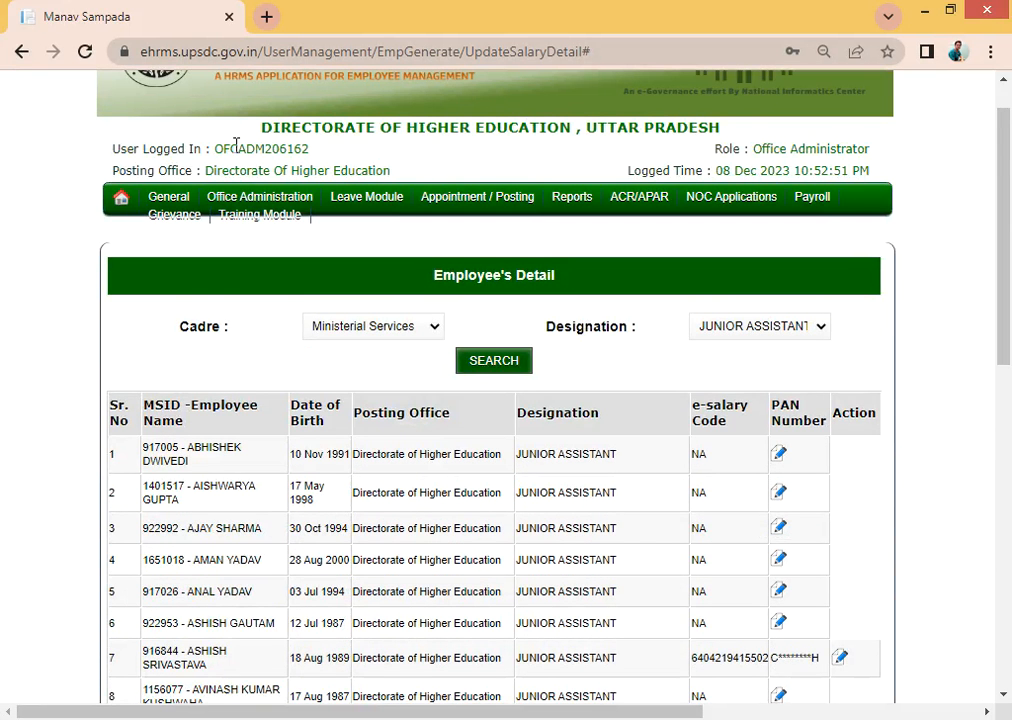
pyautogui.moveTo(237, 200)
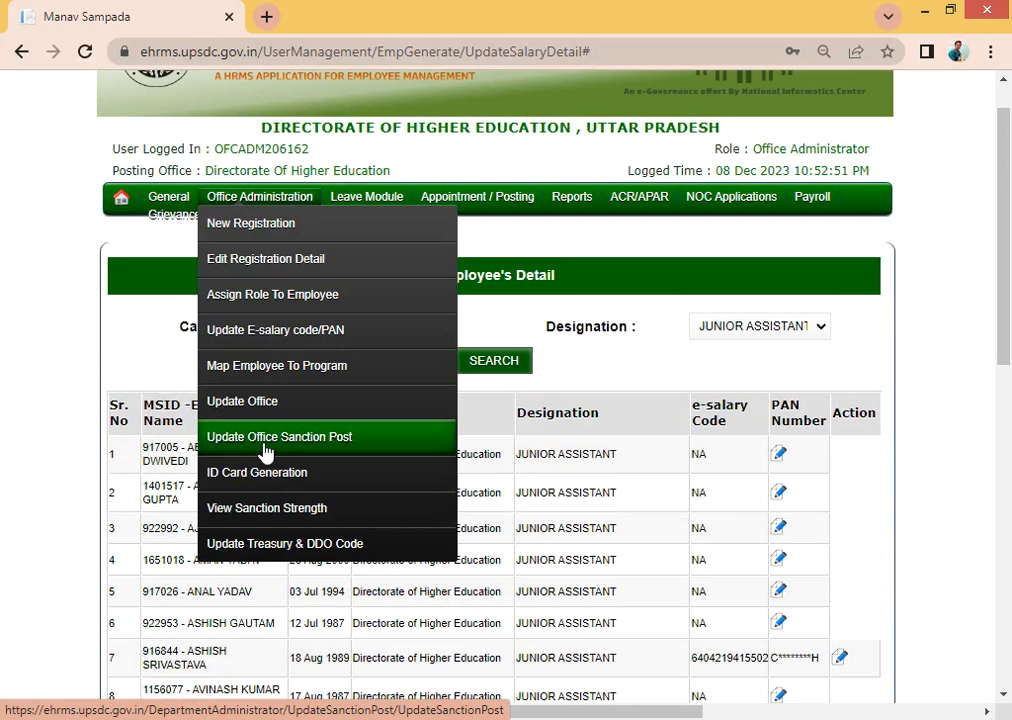
# - Open Update Treasury & DDO Code in edit mode and select the DDO Code and Treasury Code fields
pyautogui.click(283, 546)
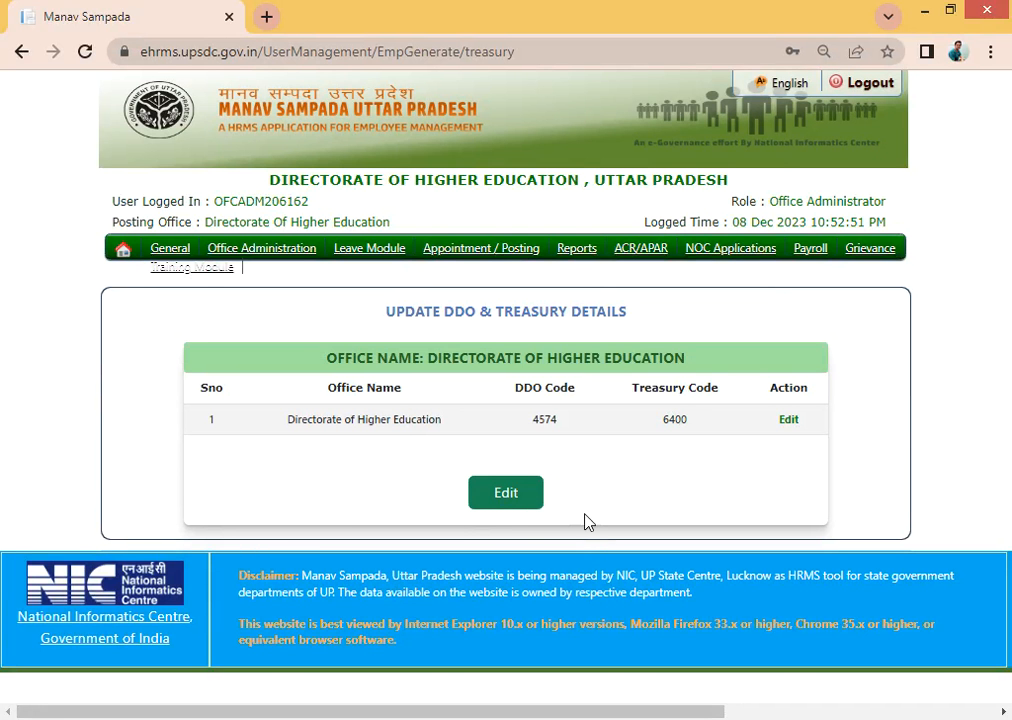
pyautogui.click(505, 505)
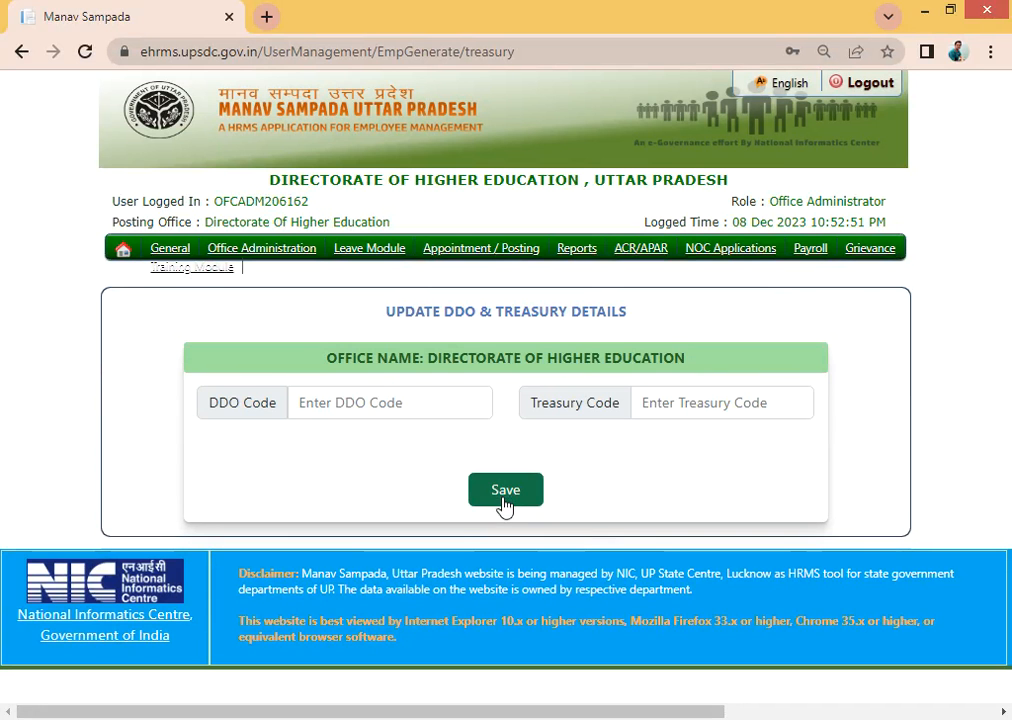
pyautogui.click(401, 399)
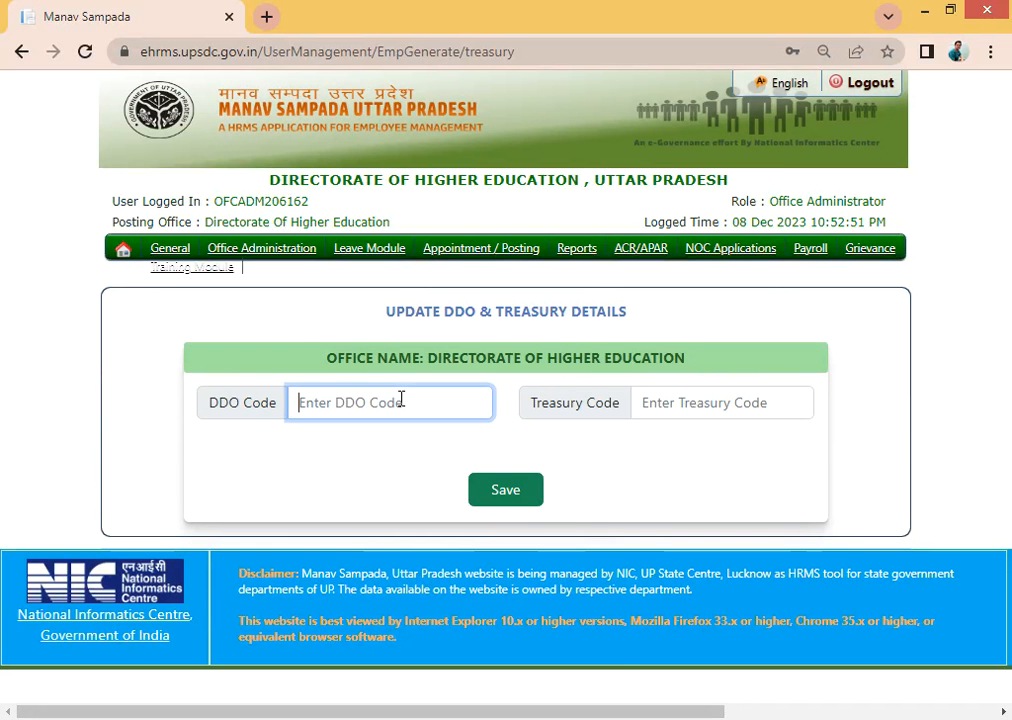
pyautogui.click(687, 413)
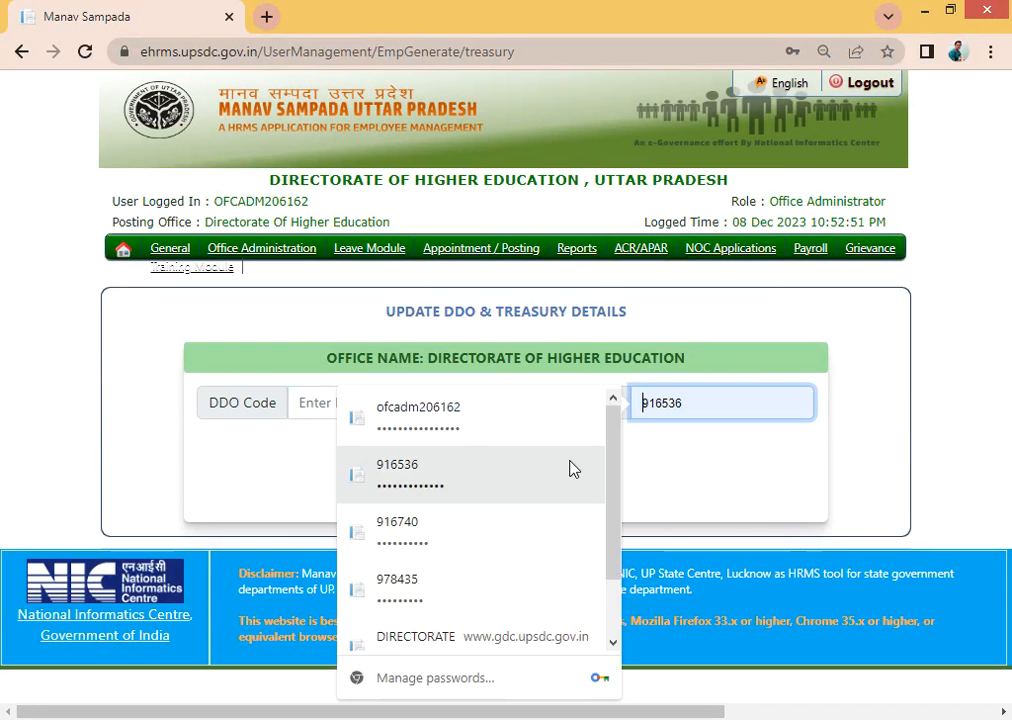
pyautogui.click(730, 499)
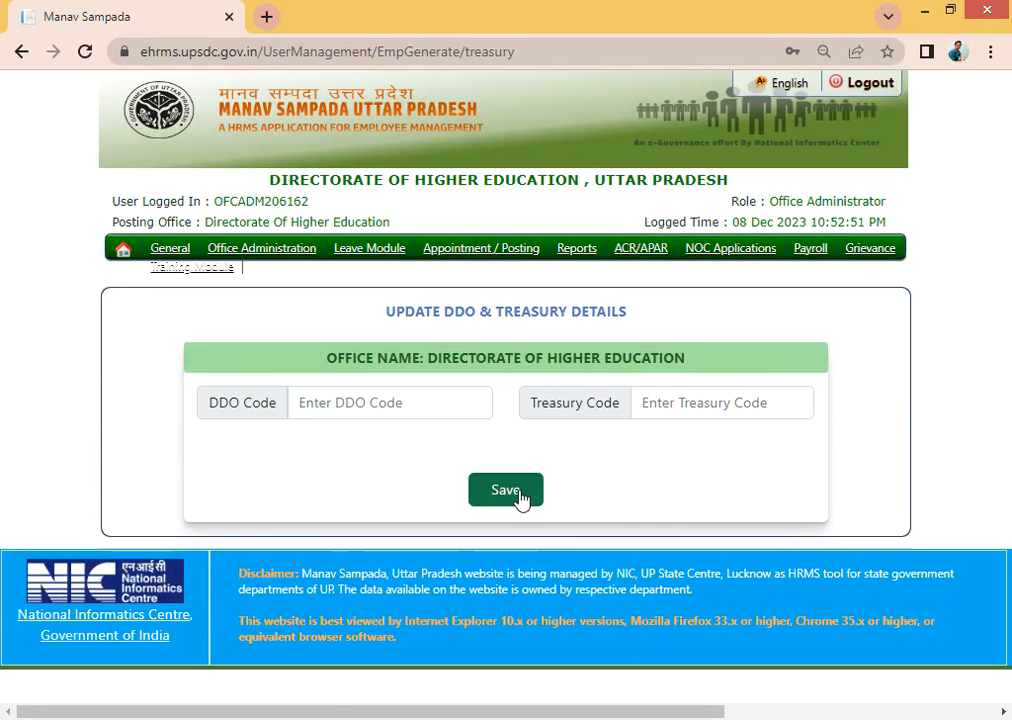
pyautogui.click(290, 259)
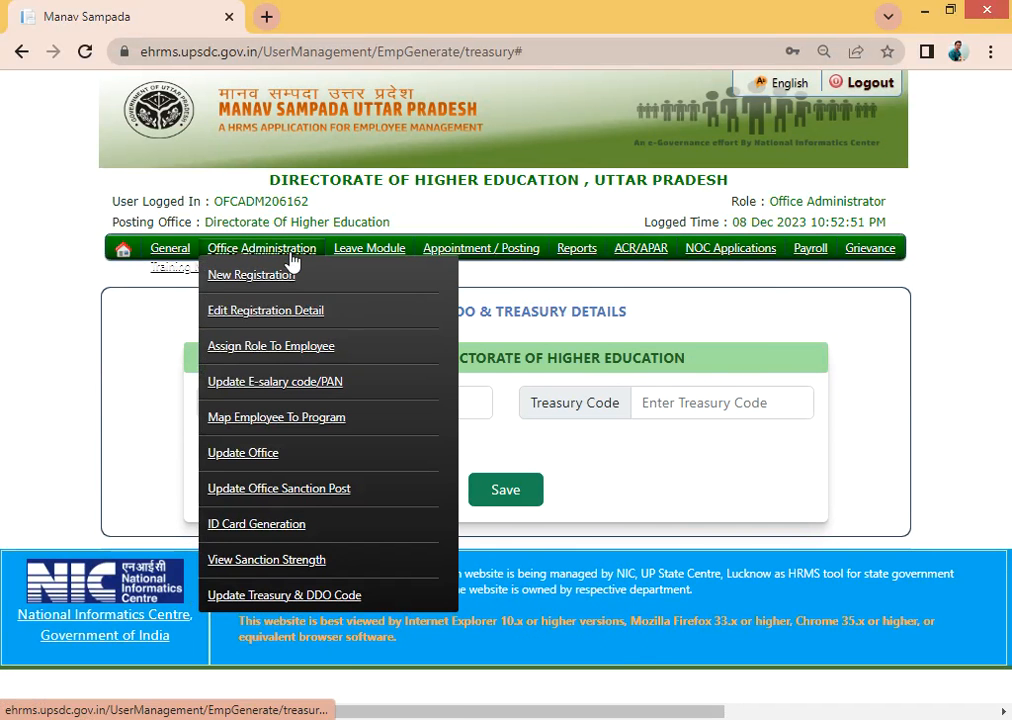
# - Reload the Update Treasury & DDO Code page without saving, showing DDO Code 4574 and Treasury Code 6400
pyautogui.click(251, 600)
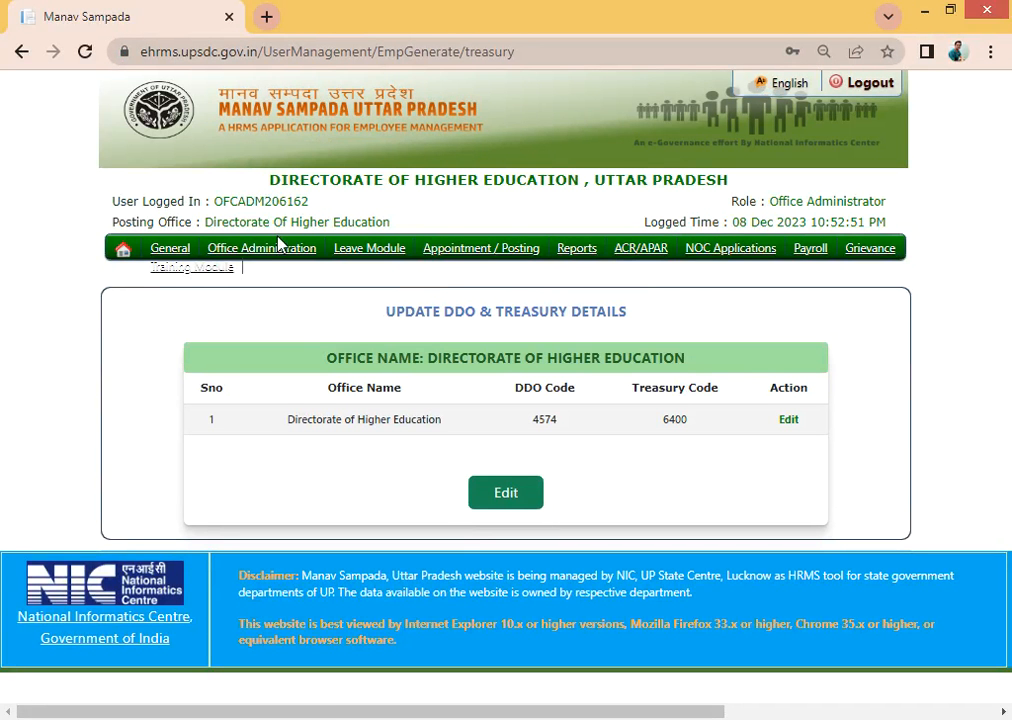
pyautogui.moveTo(274, 258)
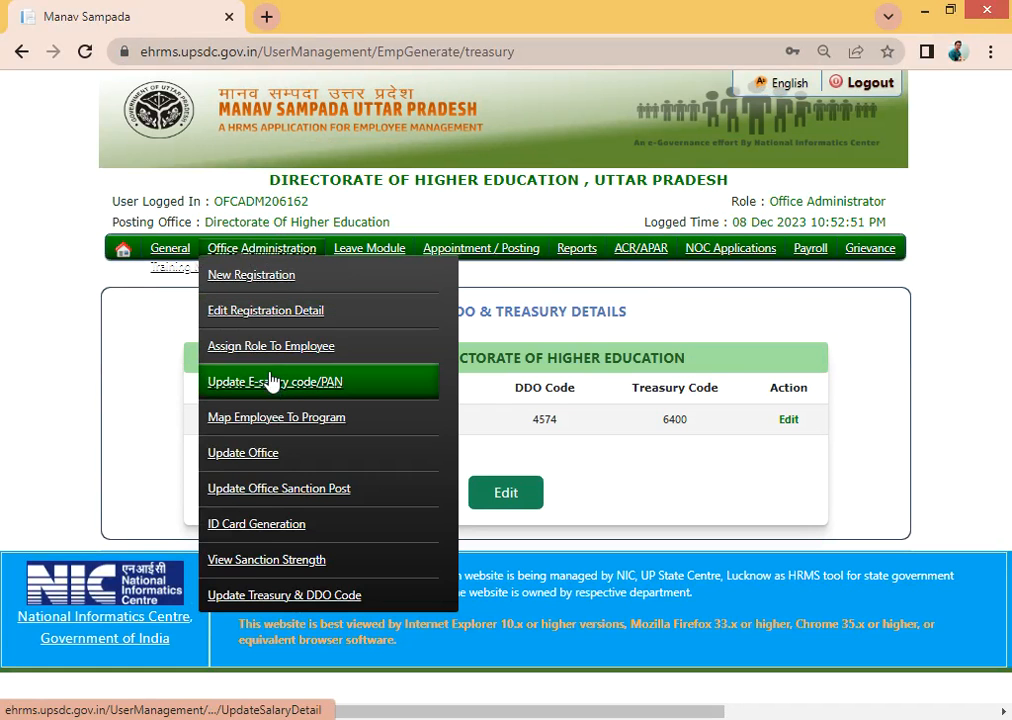